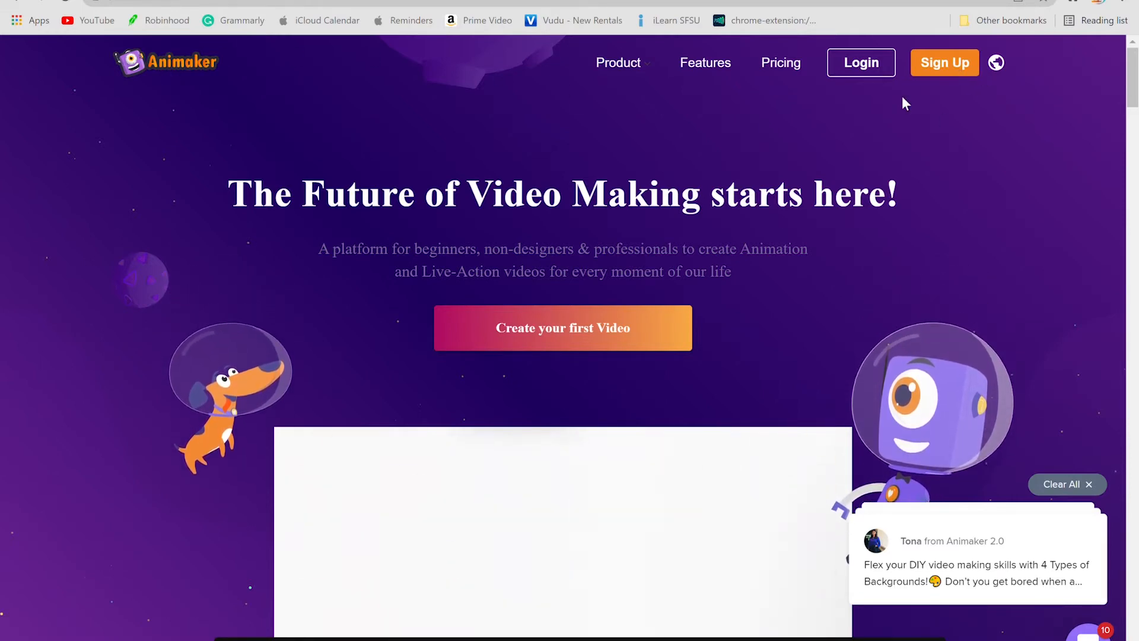
Step: Log in and create a blank horizontal 16:9 video project
{"action": "left_click", "coordinate": [872, 66]}
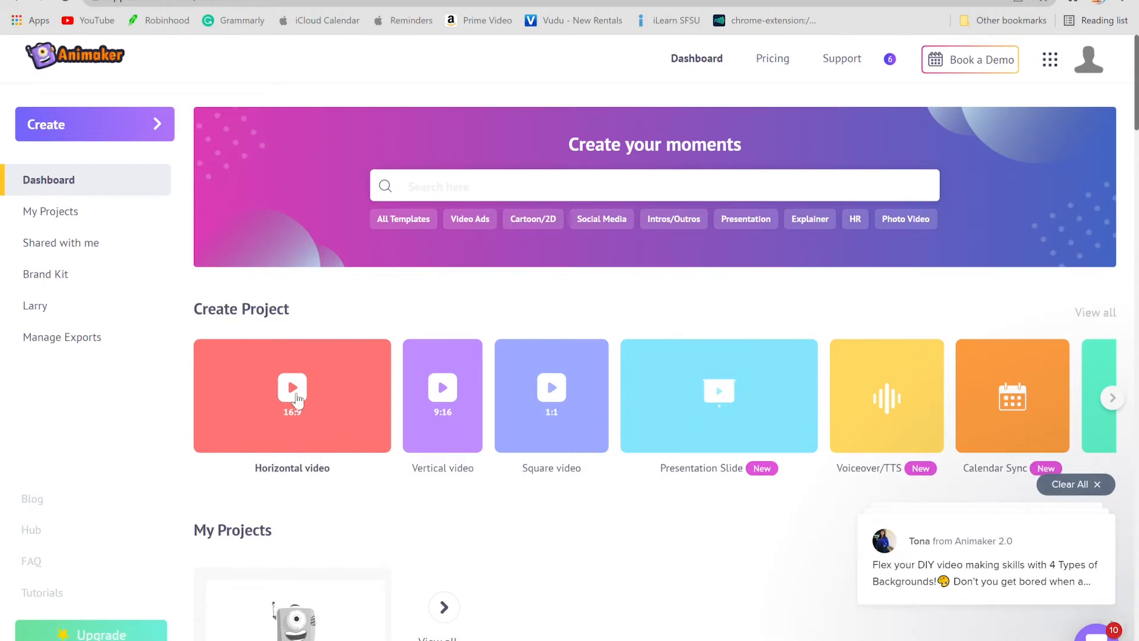
{"action": "left_click", "coordinate": [294, 390]}
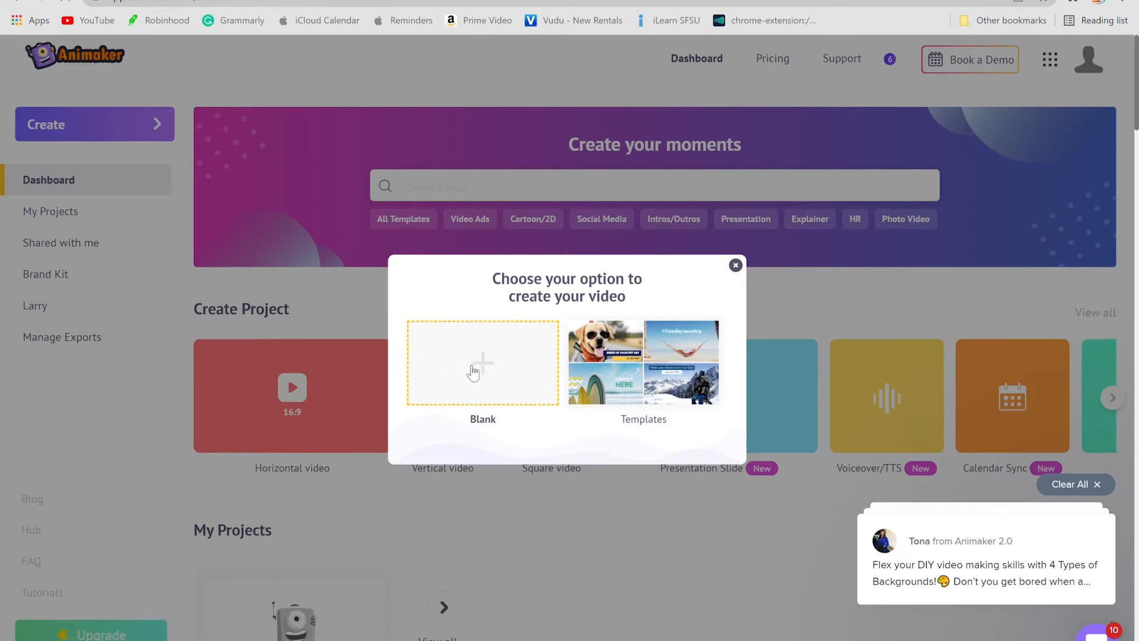
{"action": "left_click", "coordinate": [472, 371]}
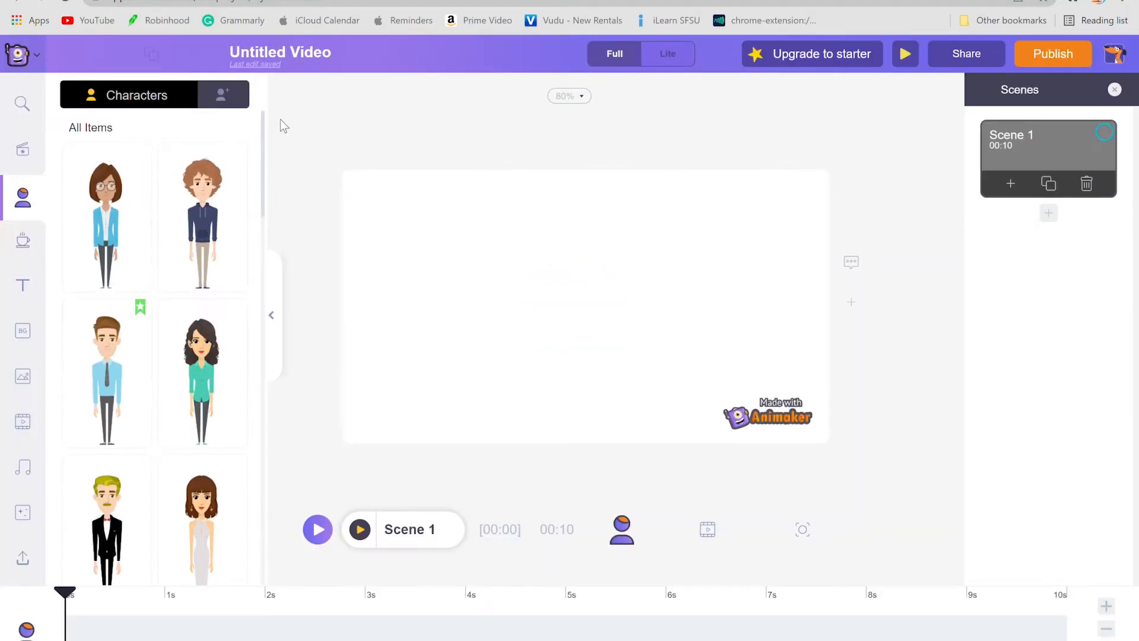
Step: Rename the untitled video as "My project"
{"action": "left_click", "coordinate": [338, 54]}
{"action": "type", "text": "My"}
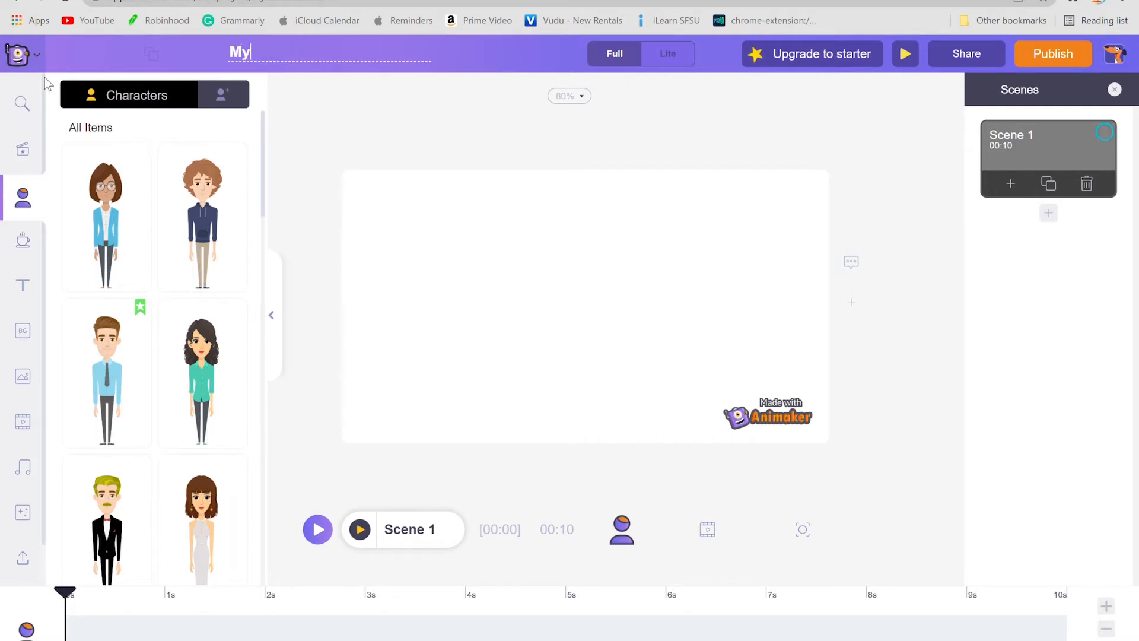
{"action": "type", "text": " project"}
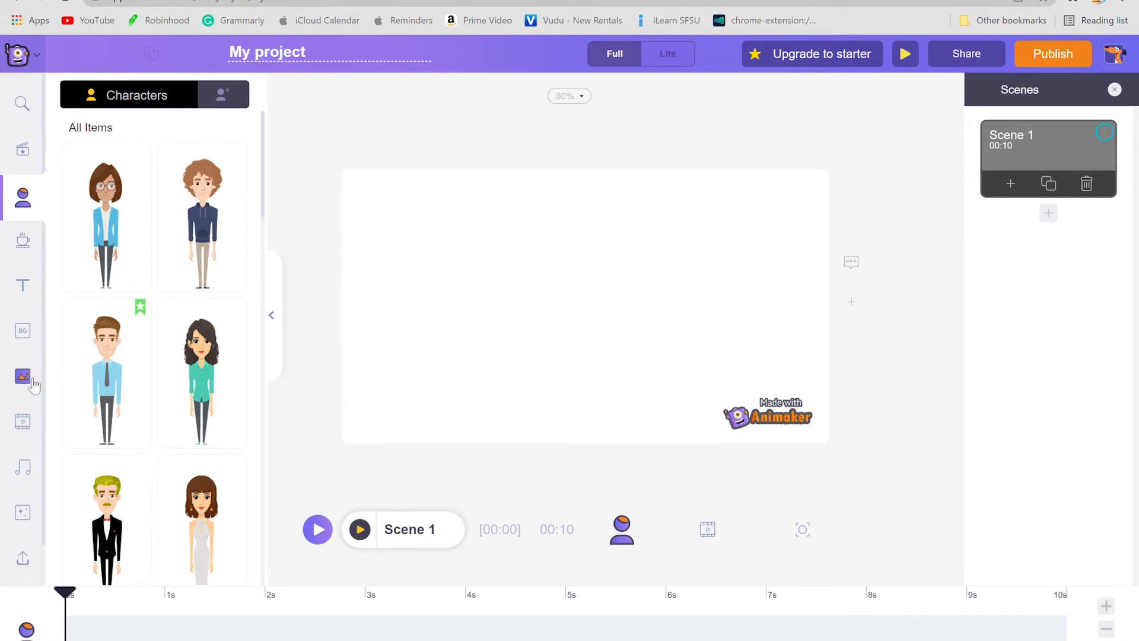
Step: Set the scene's background to the Healthcare office interior with the reception desk, cabinet and window
{"action": "left_click", "coordinate": [26, 335]}
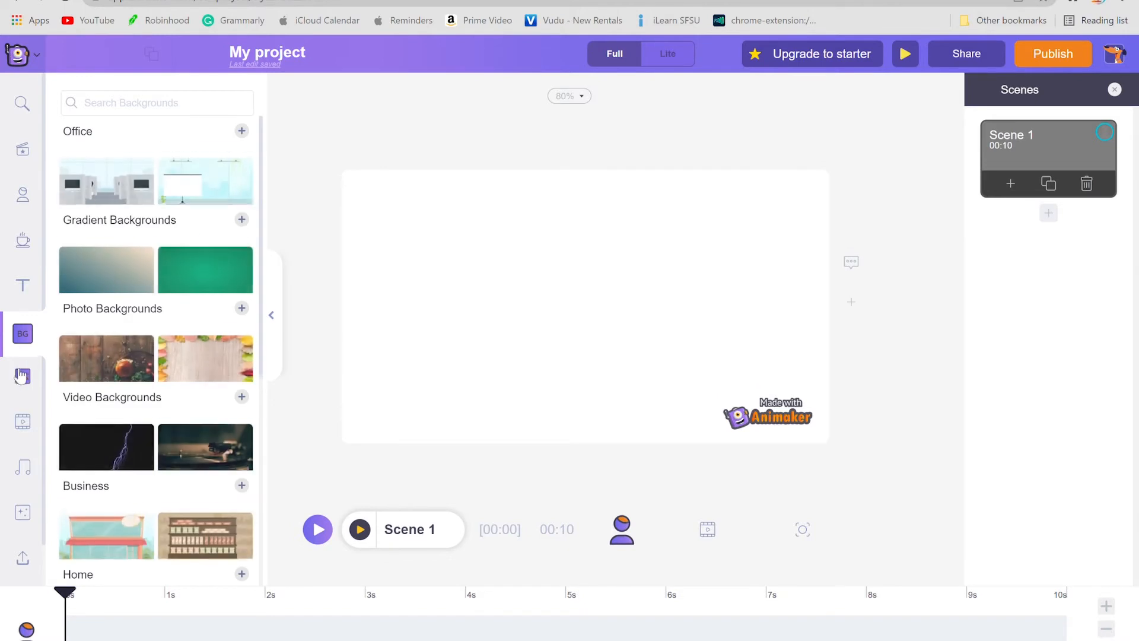
{"action": "scroll", "coordinate": [116, 337], "scroll_direction": "down", "scroll_amount": 8}
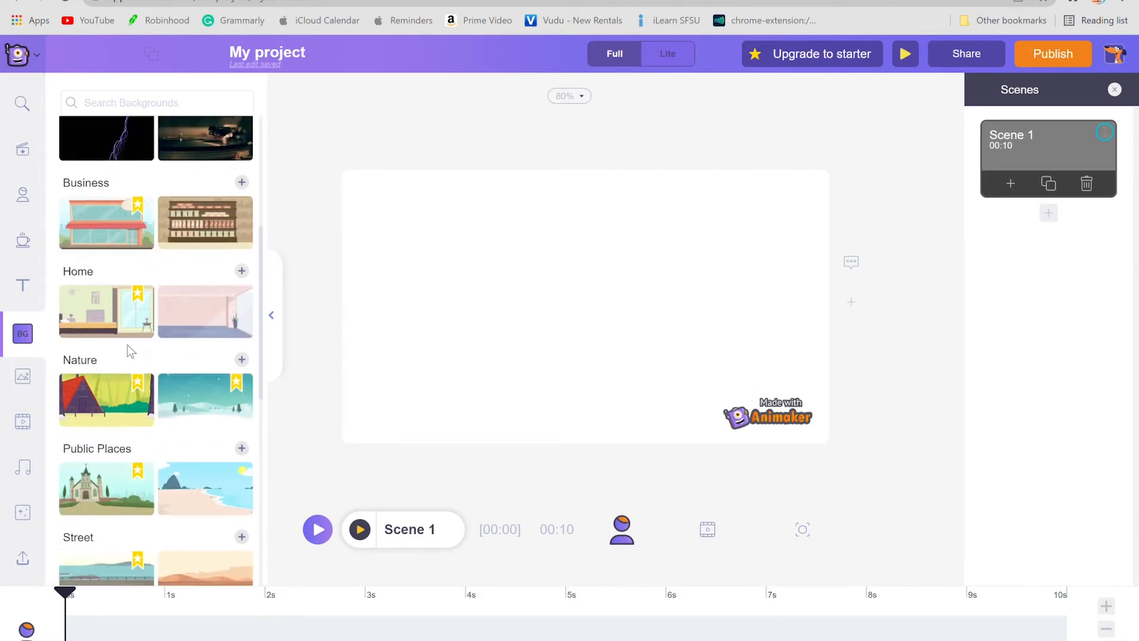
{"action": "scroll", "coordinate": [136, 344], "scroll_direction": "down", "scroll_amount": 3}
{"action": "left_click", "coordinate": [205, 478]}
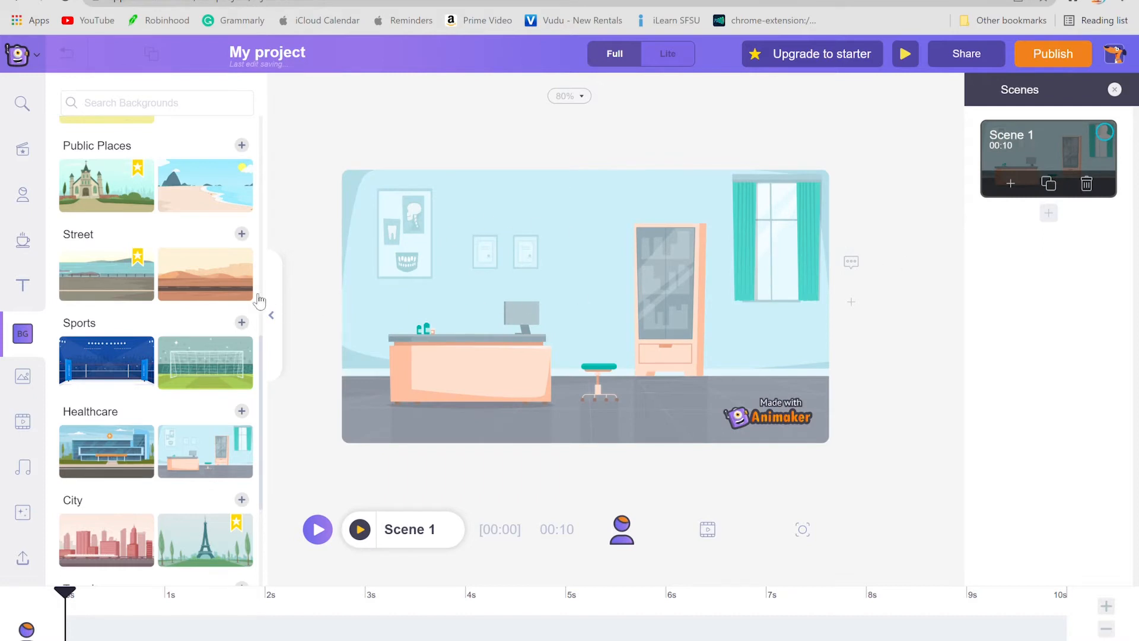
Step: Start a custom character of the "He" type from the black-haired preset wearing an orange shirt and blue jeans
{"action": "left_click", "coordinate": [23, 207]}
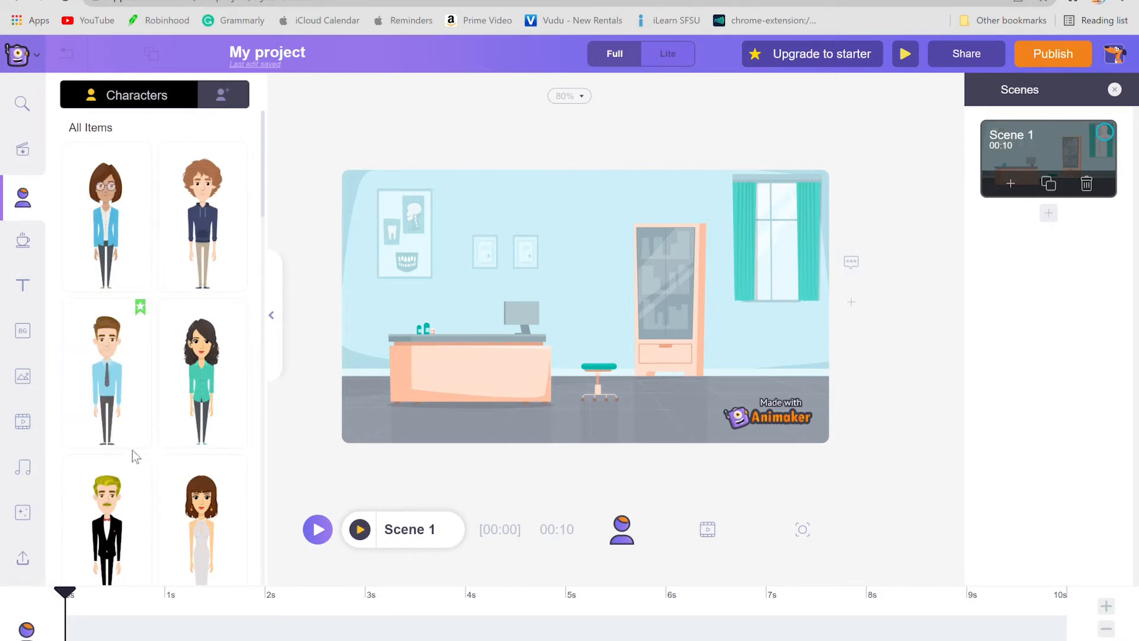
{"action": "left_click", "coordinate": [236, 102]}
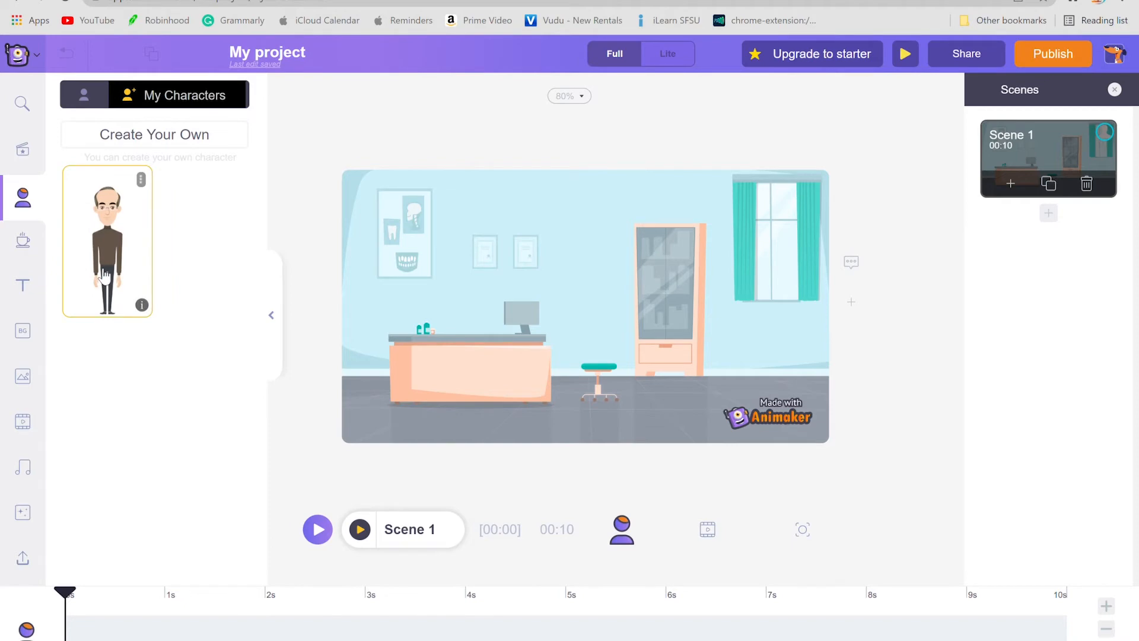
{"action": "left_click", "coordinate": [150, 149]}
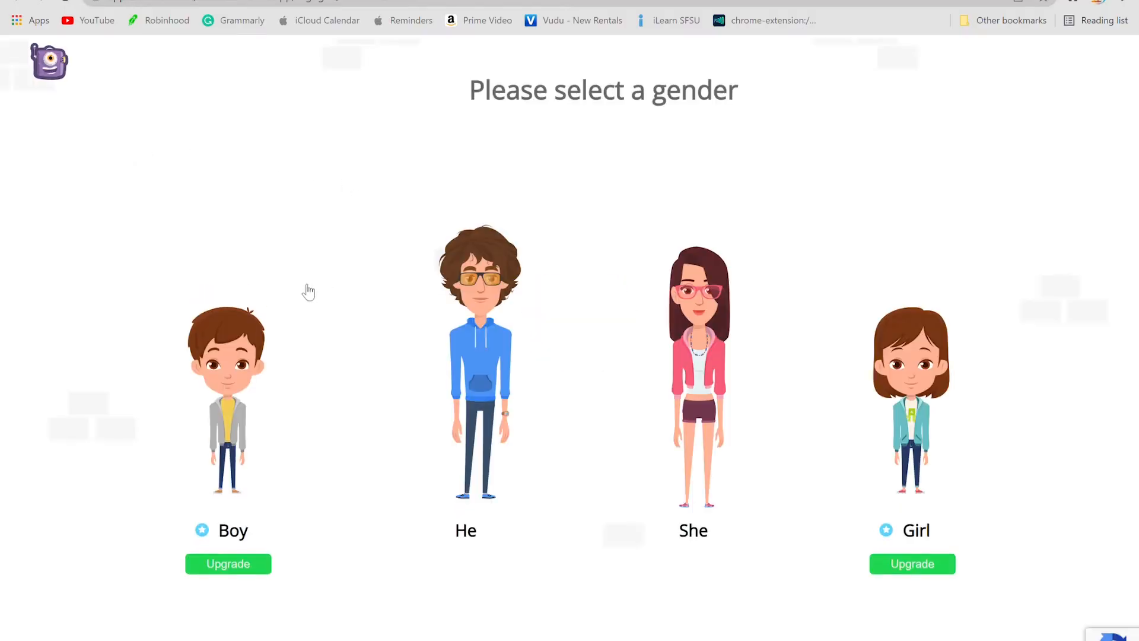
{"action": "left_click", "coordinate": [499, 364]}
{"action": "scroll", "coordinate": [486, 368], "scroll_direction": "down", "scroll_amount": 3}
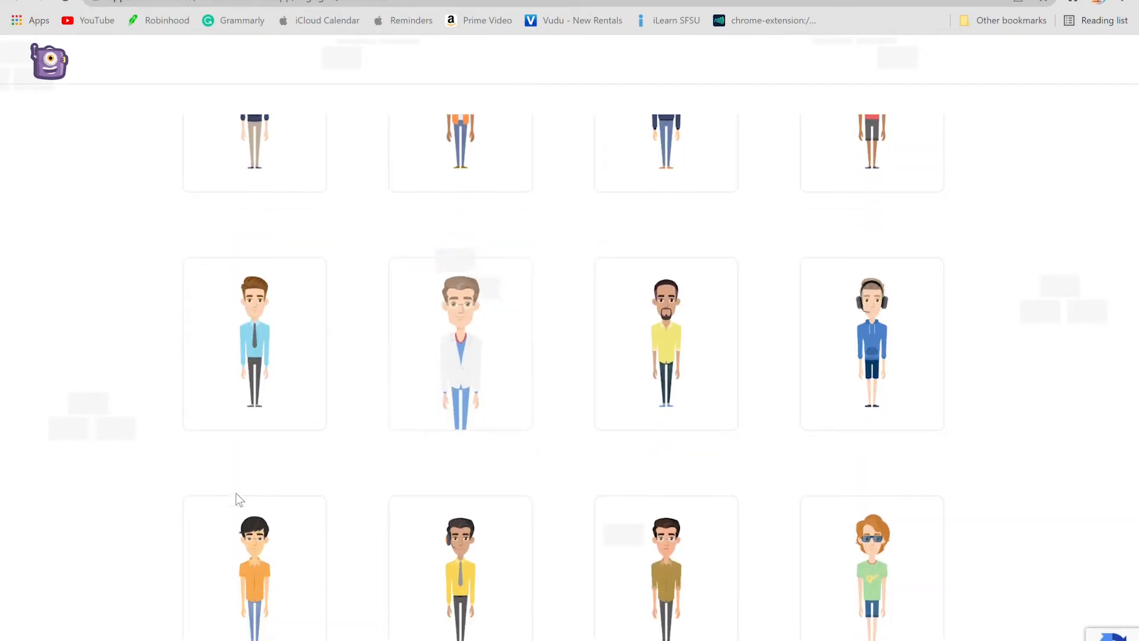
{"action": "left_click", "coordinate": [238, 586]}
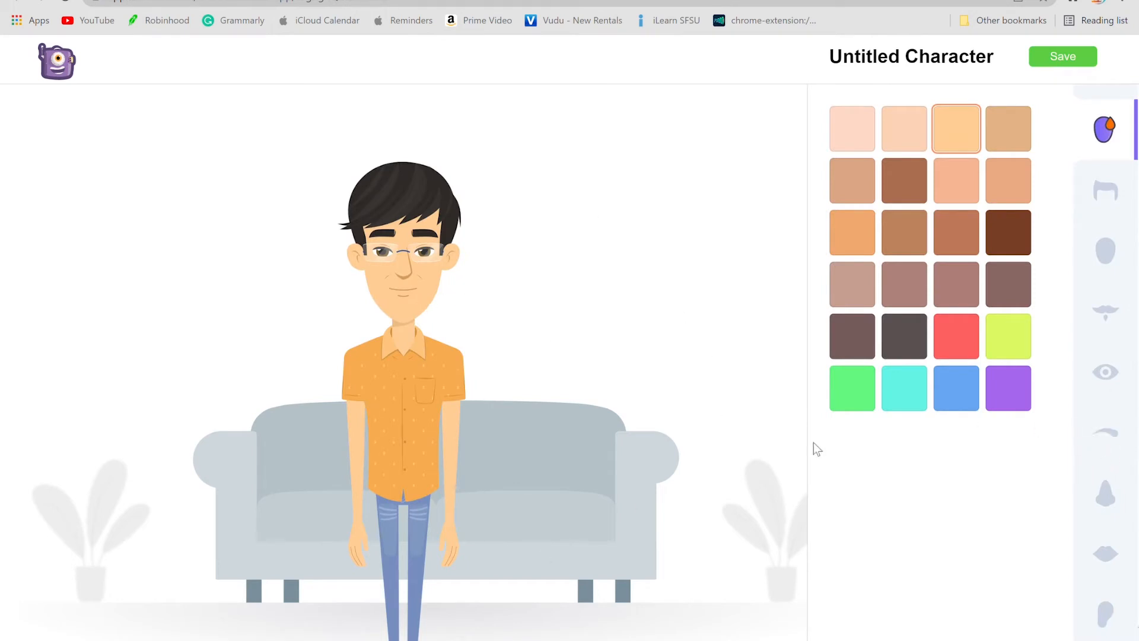
{"action": "scroll", "coordinate": [1119, 388], "scroll_direction": "down", "scroll_amount": 8}
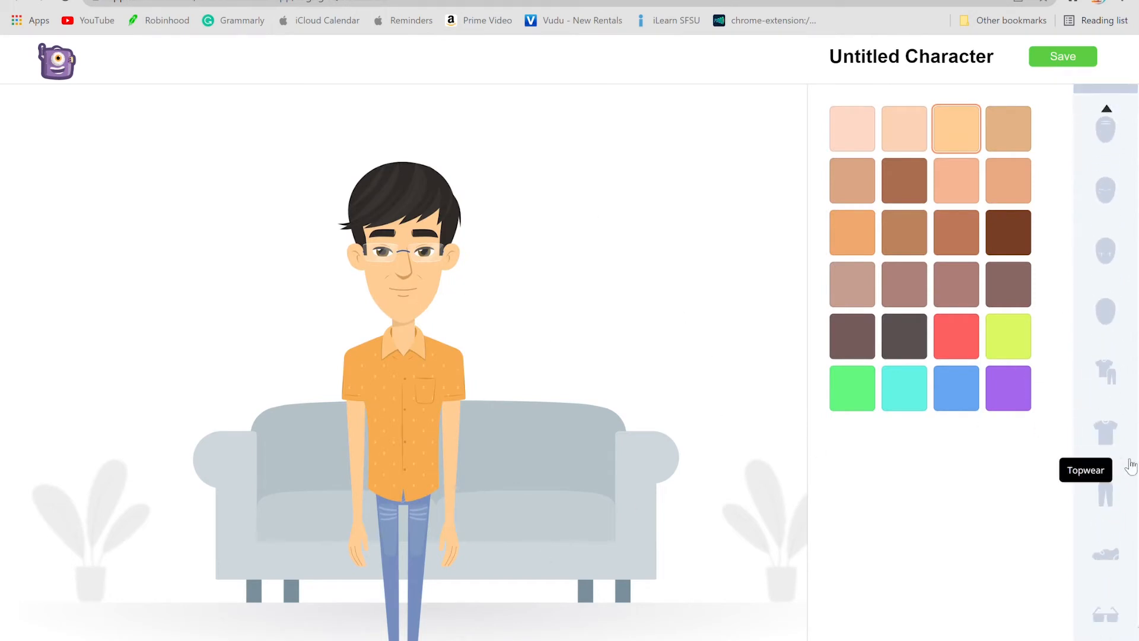
{"action": "left_click", "coordinate": [1106, 554]}
{"action": "scroll", "coordinate": [1022, 475], "scroll_direction": "down", "scroll_amount": 3}
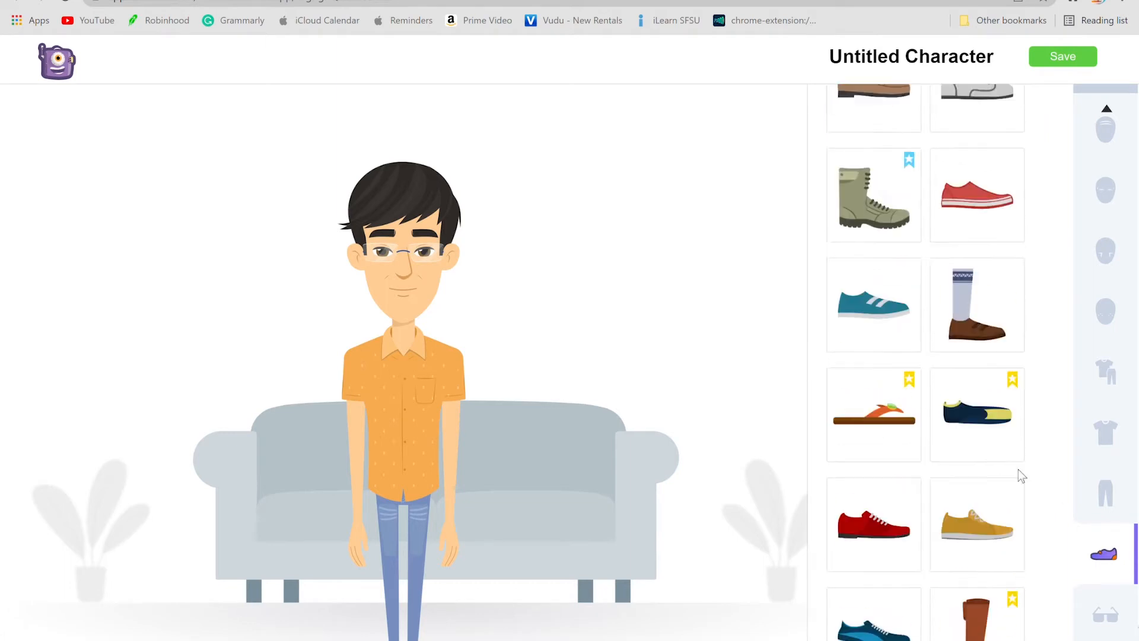
{"action": "scroll", "coordinate": [1022, 475], "scroll_direction": "down", "scroll_amount": 2}
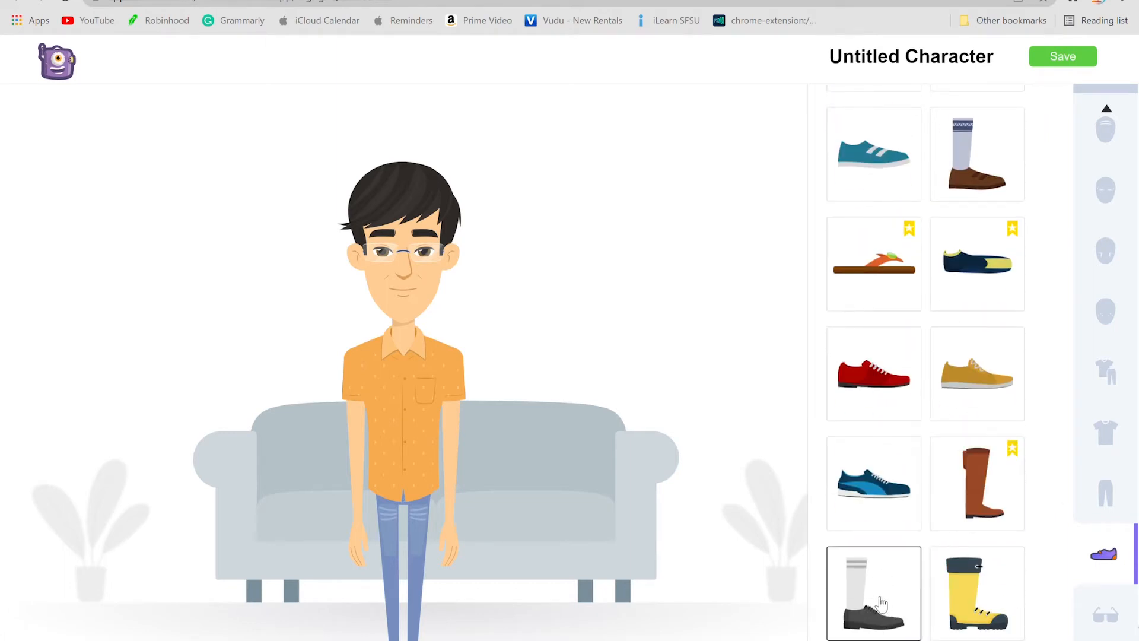
Step: Change the character's trousers to the plain dark charcoal pair at the end of the bottomwear collection
{"action": "left_click", "coordinate": [1106, 493]}
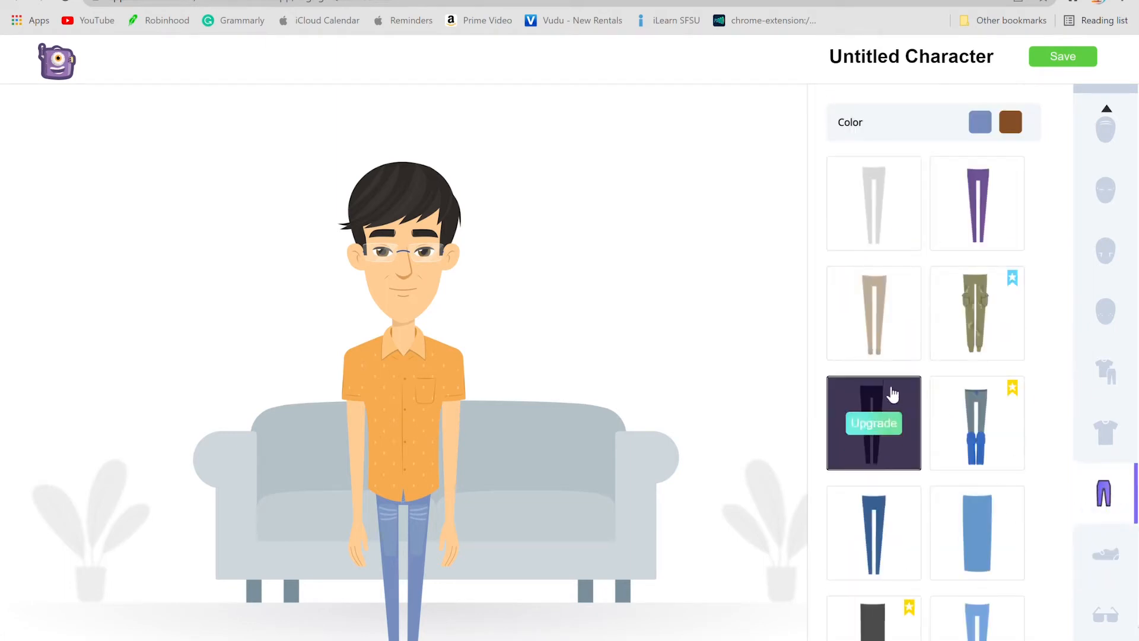
{"action": "scroll", "coordinate": [893, 395], "scroll_direction": "down", "scroll_amount": 15}
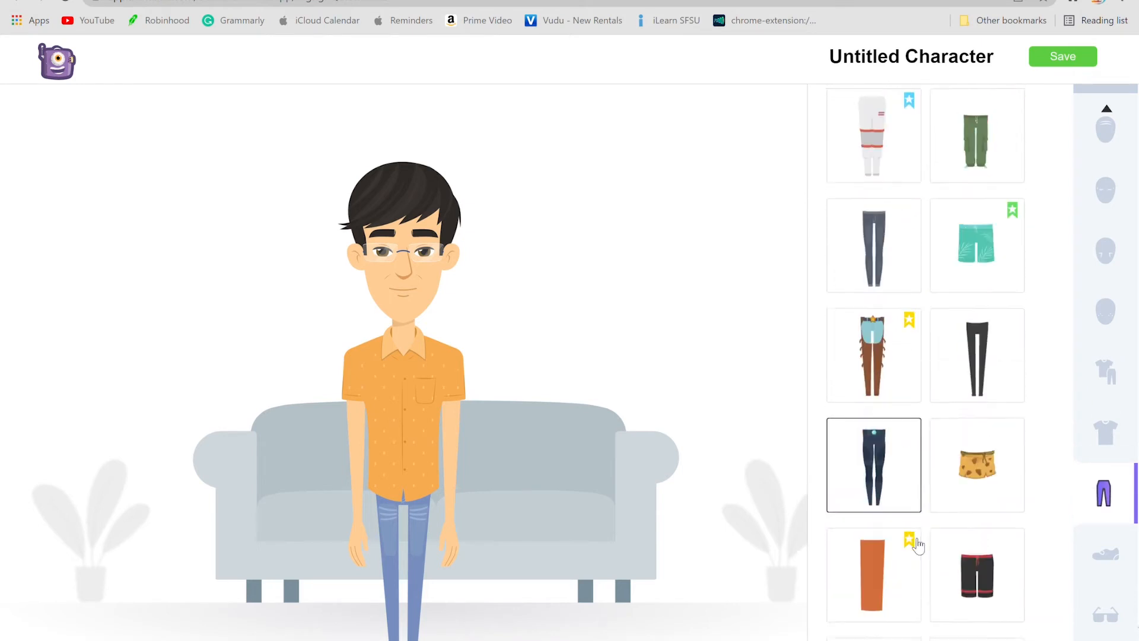
{"action": "scroll", "coordinate": [918, 545], "scroll_direction": "down", "scroll_amount": 3}
{"action": "left_click", "coordinate": [880, 606]}
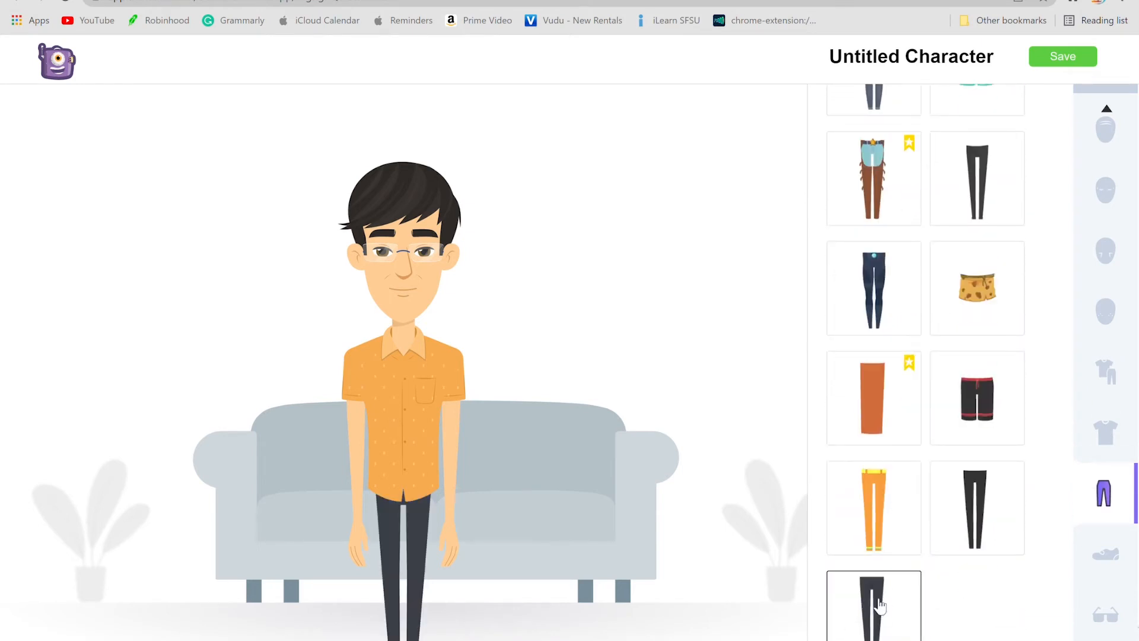
Step: Replace the character's orange shirt with the brown turtleneck sweater
{"action": "left_click", "coordinate": [1104, 431]}
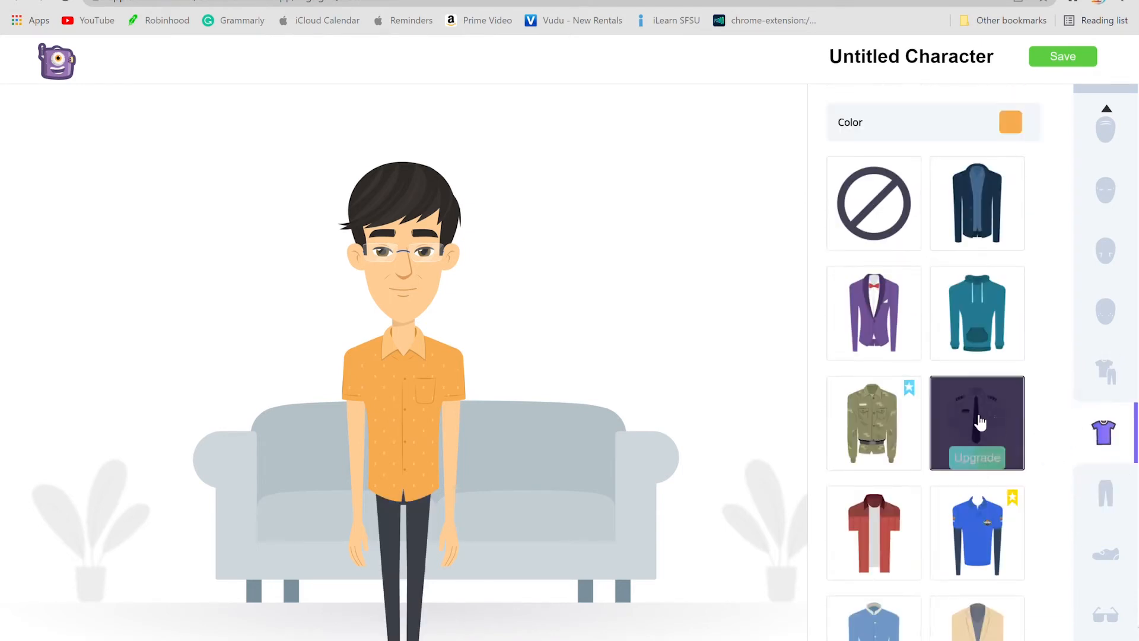
{"action": "scroll", "coordinate": [941, 418], "scroll_direction": "down", "scroll_amount": 6}
{"action": "scroll", "coordinate": [938, 410], "scroll_direction": "down", "scroll_amount": 15}
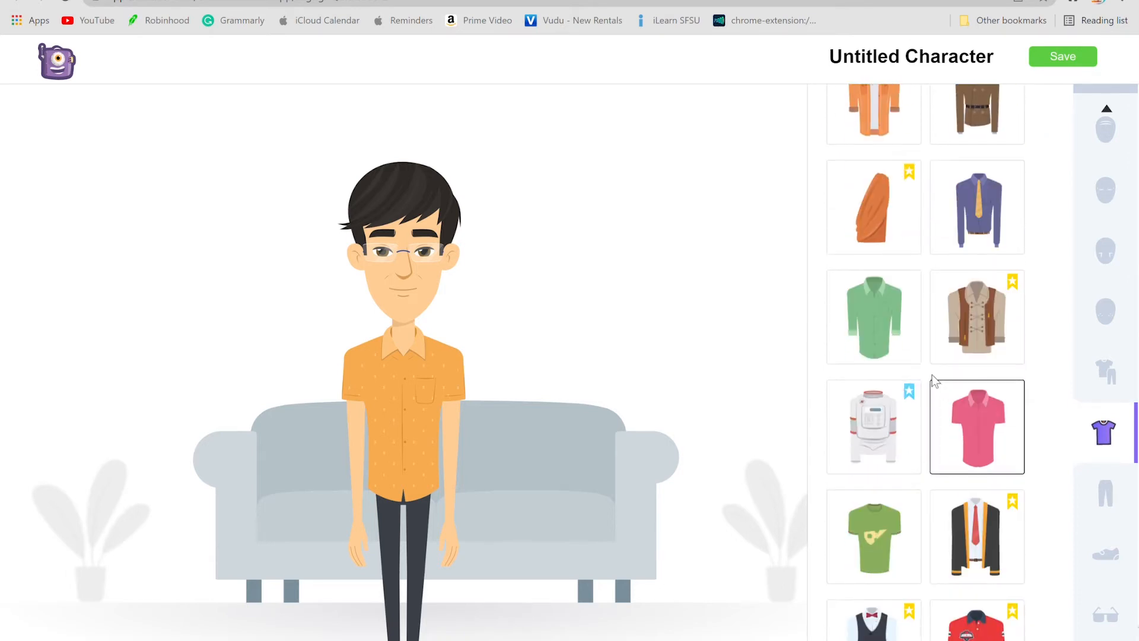
{"action": "scroll", "coordinate": [902, 403], "scroll_direction": "down", "scroll_amount": 5}
{"action": "scroll", "coordinate": [878, 297], "scroll_direction": "up", "scroll_amount": 2}
{"action": "left_click", "coordinate": [881, 254]}
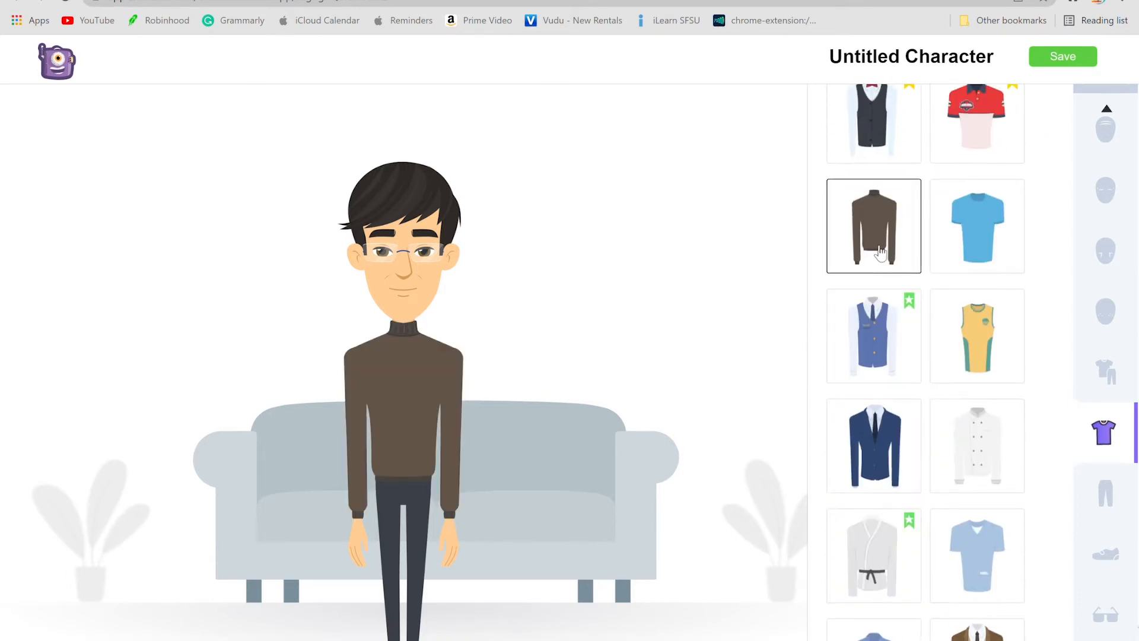
Step: Change the character's skin colour to the light peach tone, second in the first row of swatches
{"action": "scroll", "coordinate": [1093, 190], "scroll_direction": "up", "scroll_amount": 5}
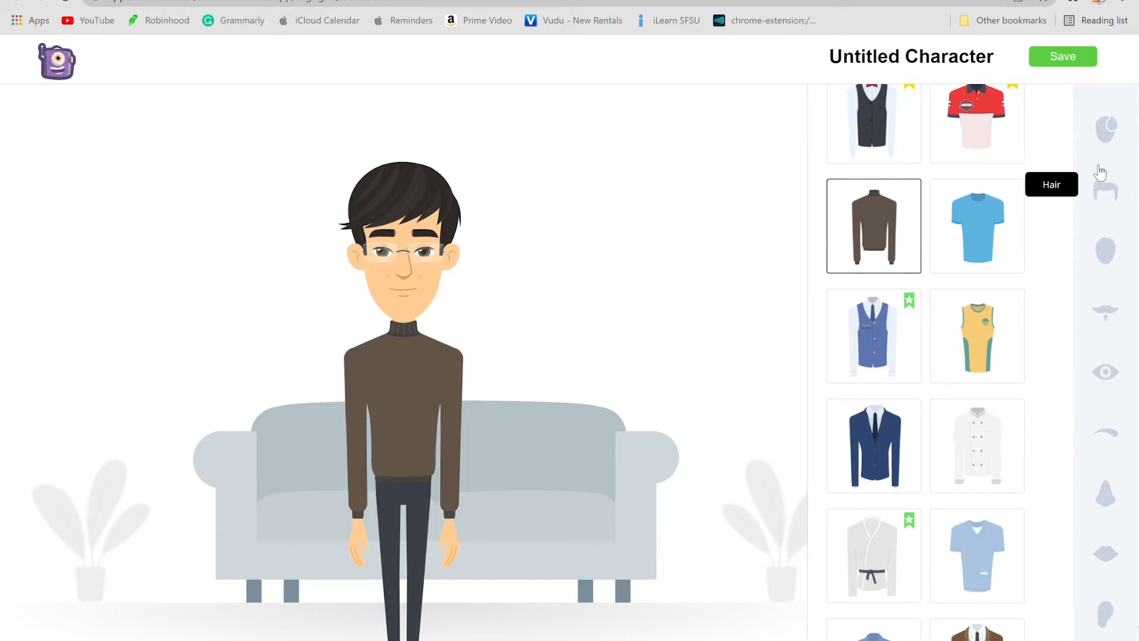
{"action": "left_click", "coordinate": [1106, 130]}
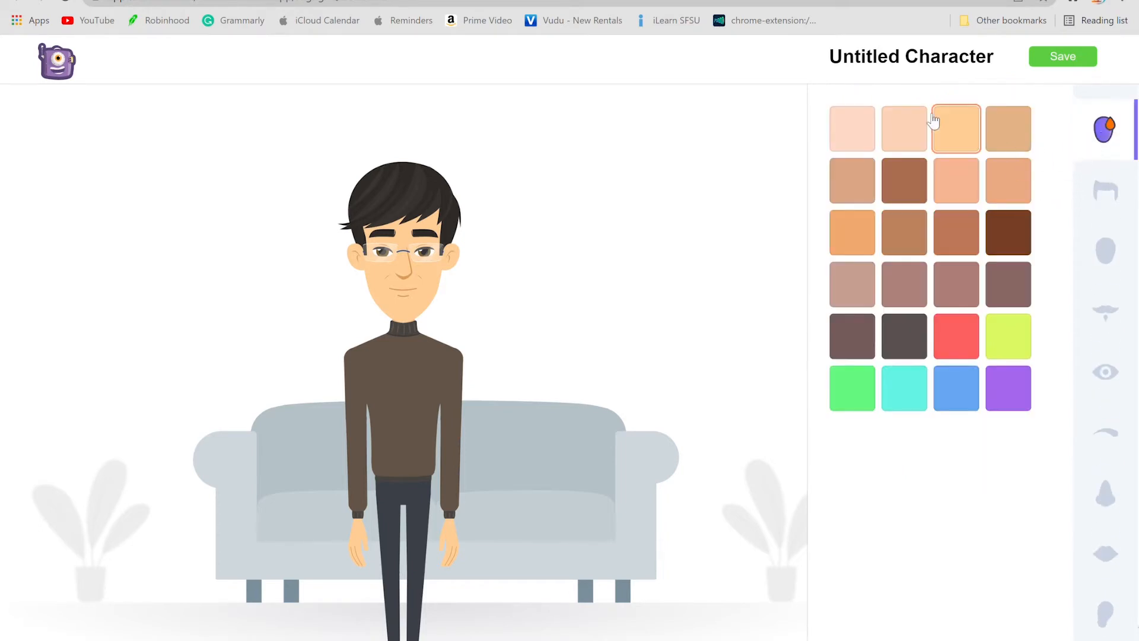
{"action": "left_click", "coordinate": [906, 128]}
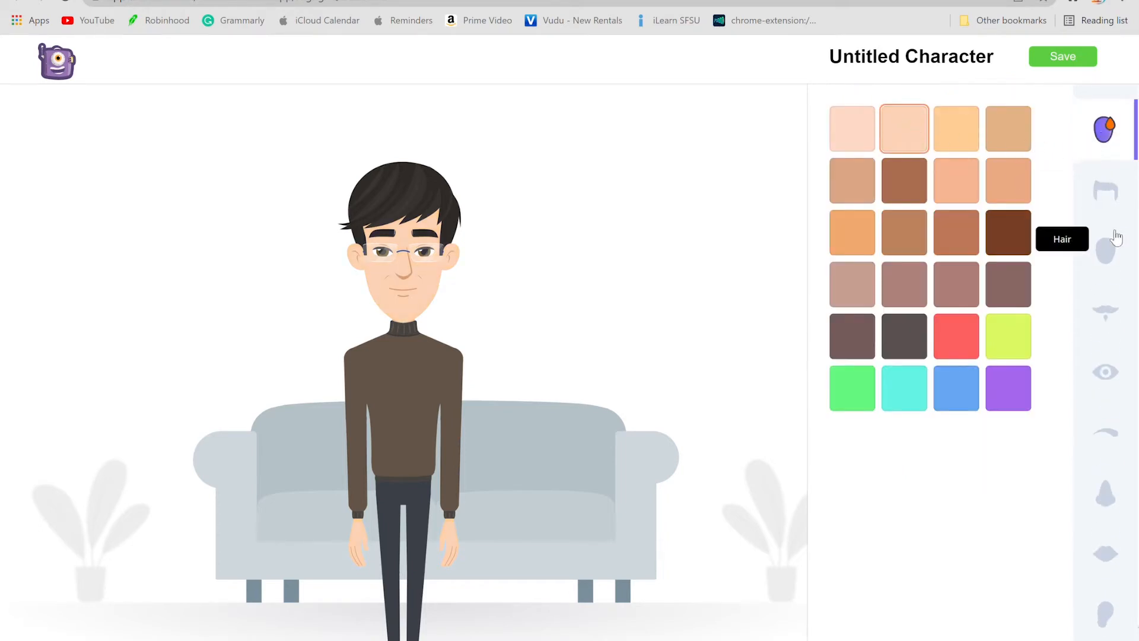
Step: Give the character the first eye style in the fourth row and set the eye colour to dark olive brown
{"action": "left_click", "coordinate": [1107, 375]}
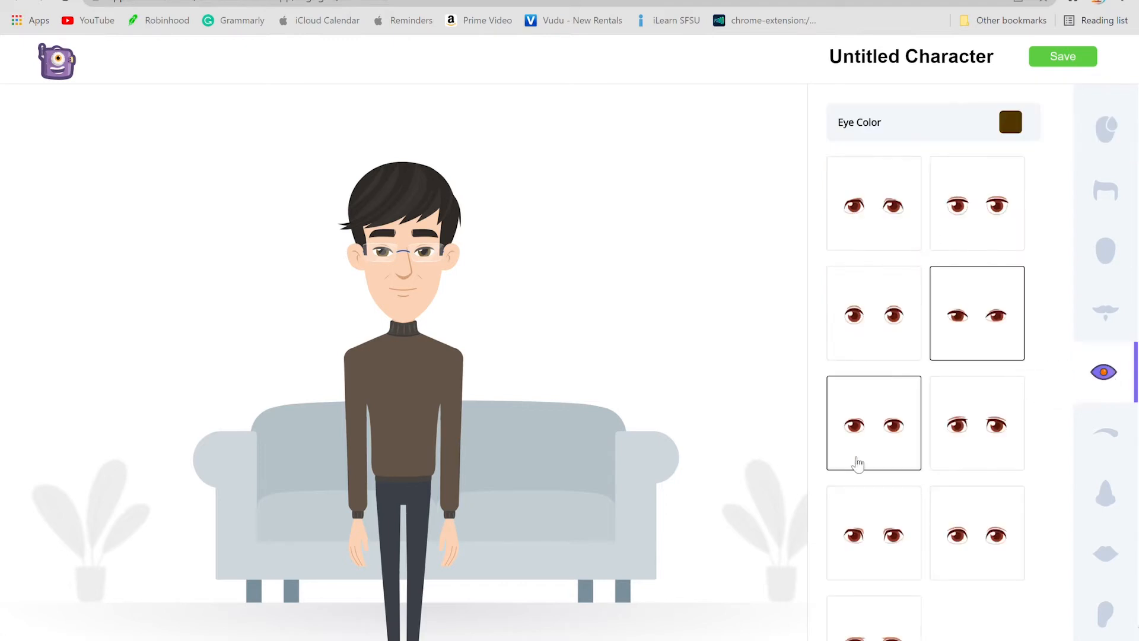
{"action": "left_click", "coordinate": [875, 534]}
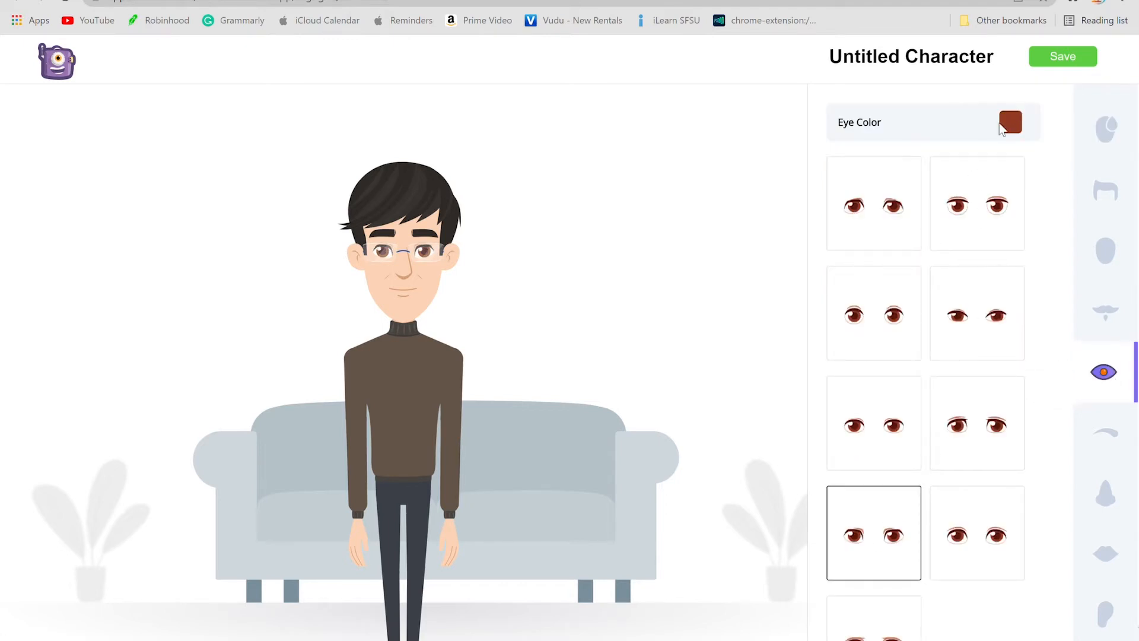
{"action": "left_click", "coordinate": [1017, 127]}
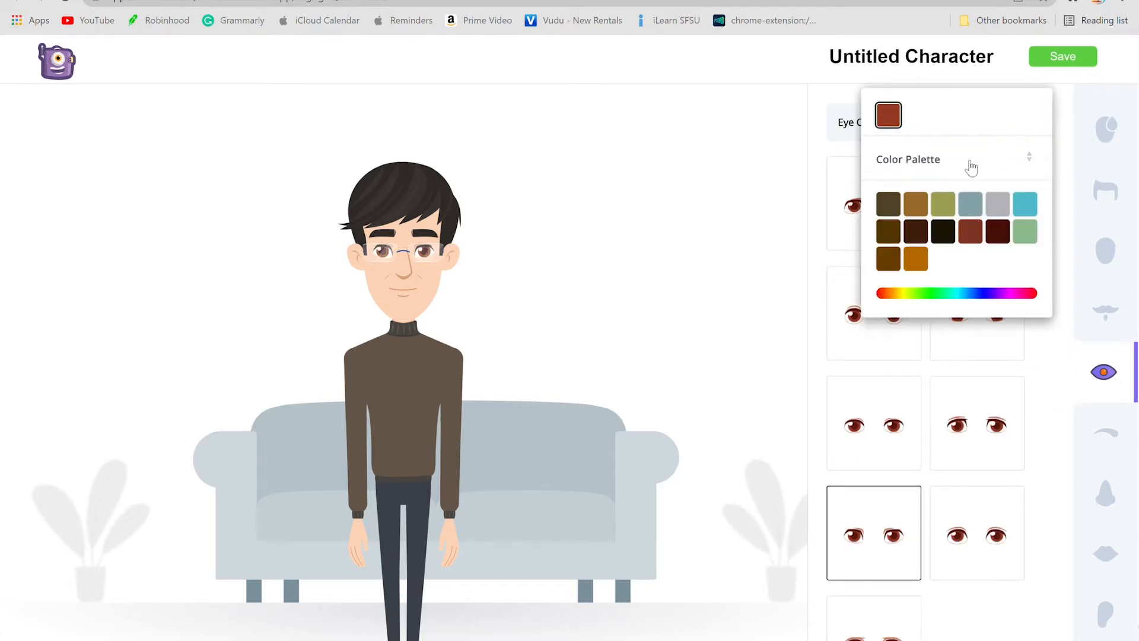
{"action": "left_click", "coordinate": [890, 206]}
Step: Give the character the rounded, arched eyebrows and set the eyebrow colour to near-black
{"action": "left_click", "coordinate": [1105, 433]}
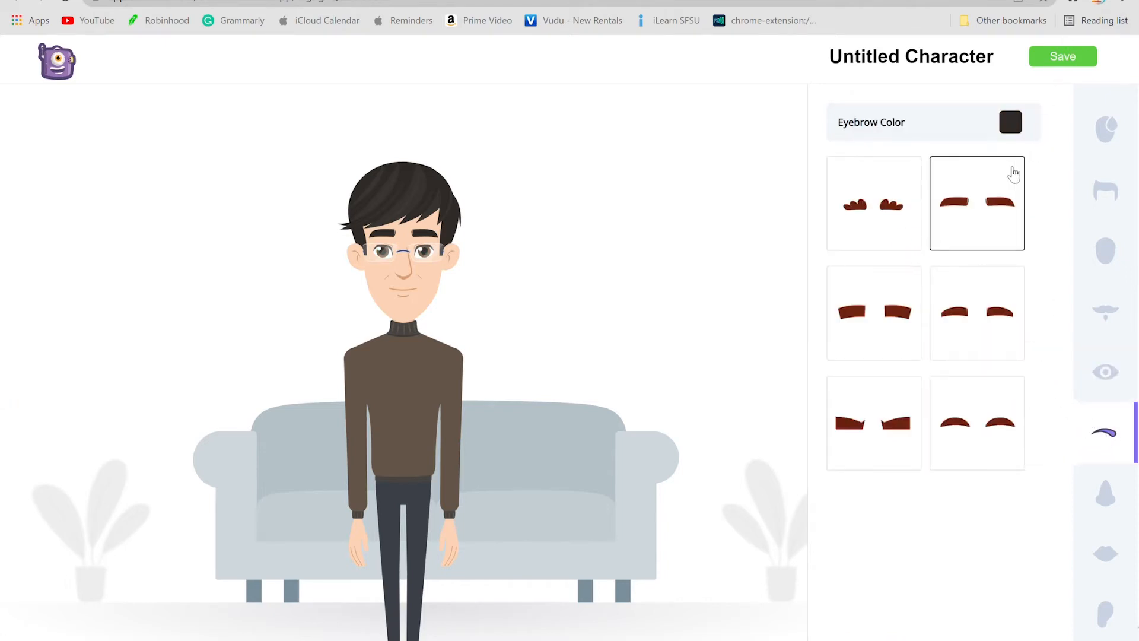
{"action": "left_click", "coordinate": [990, 433]}
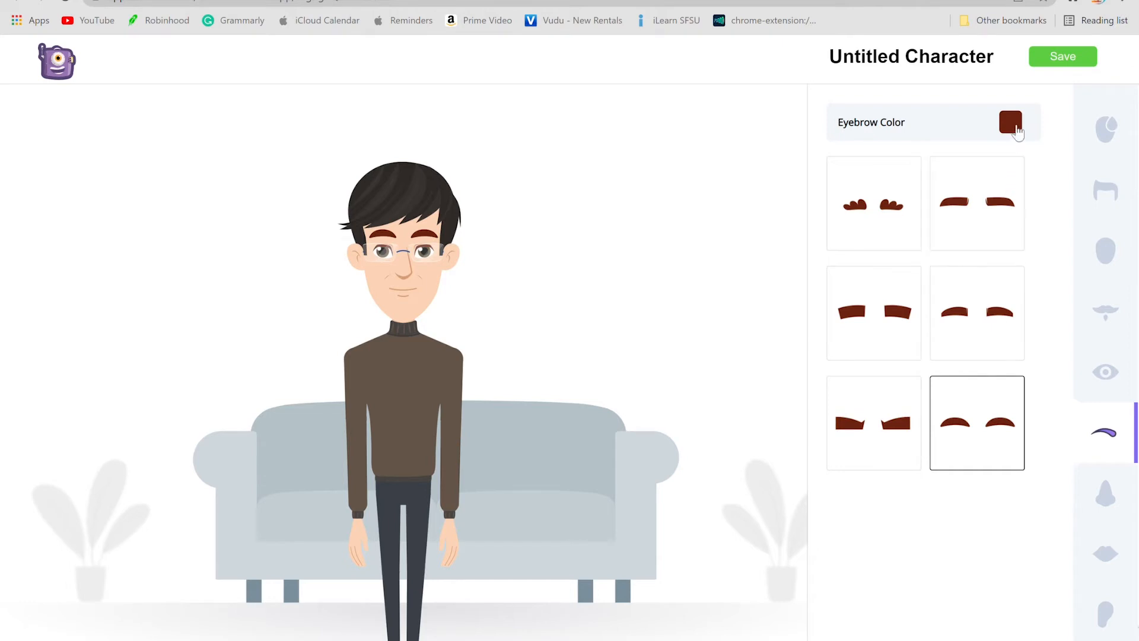
{"action": "left_click", "coordinate": [1011, 123]}
{"action": "left_click", "coordinate": [913, 202]}
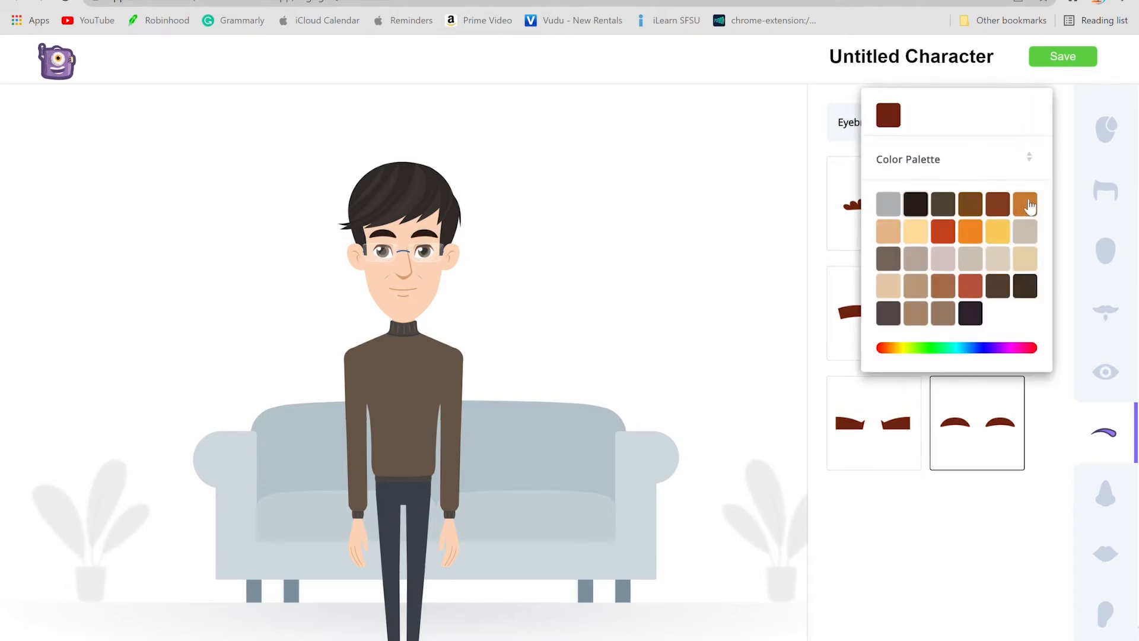
Step: Change the character's hairstyle to the balding one with thin dark grey hair around the sides
{"action": "left_click", "coordinate": [1115, 141]}
{"action": "left_click", "coordinate": [1115, 141]}
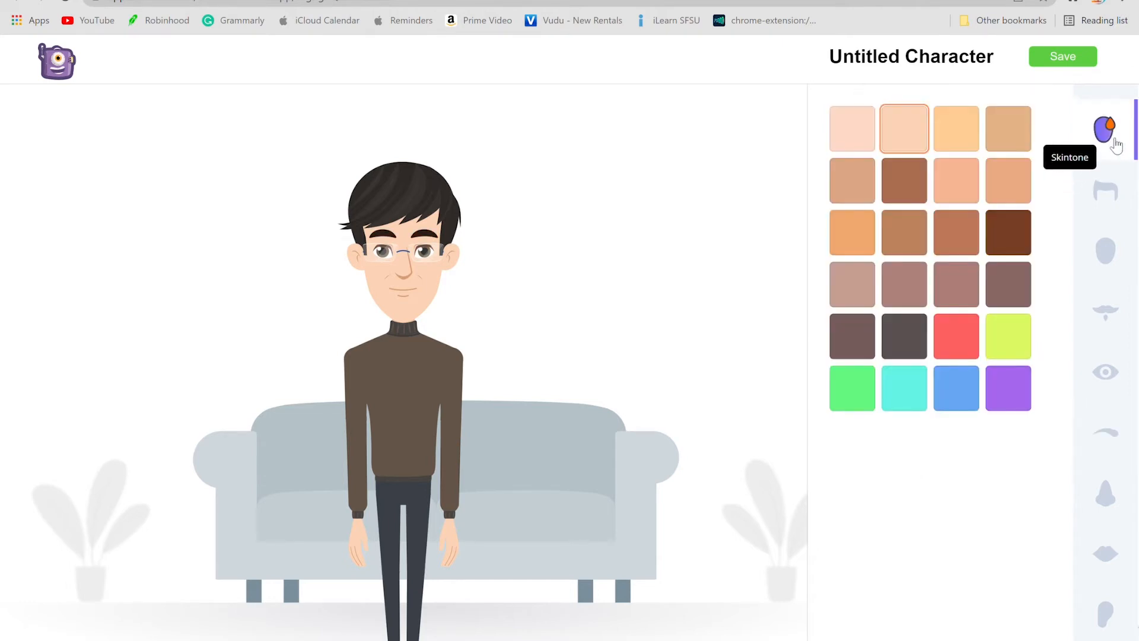
{"action": "left_click", "coordinate": [1111, 186]}
{"action": "scroll", "coordinate": [854, 386], "scroll_direction": "down", "scroll_amount": 6}
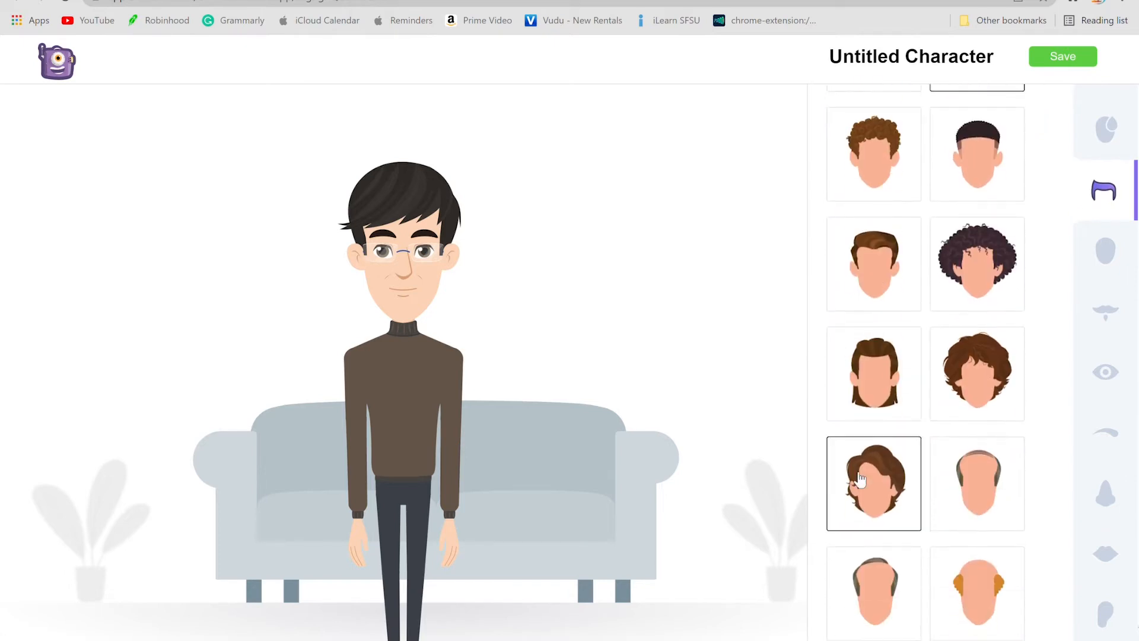
{"action": "left_click", "coordinate": [888, 579]}
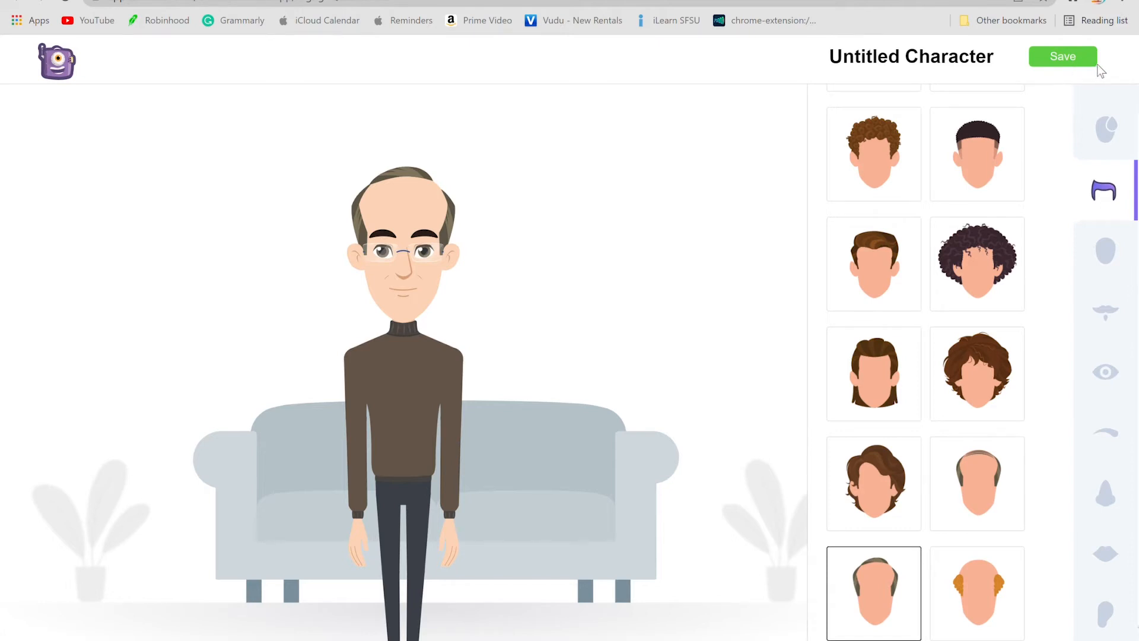
Step: Save the finished custom character and return to the dashboard
{"action": "left_click", "coordinate": [1075, 63]}
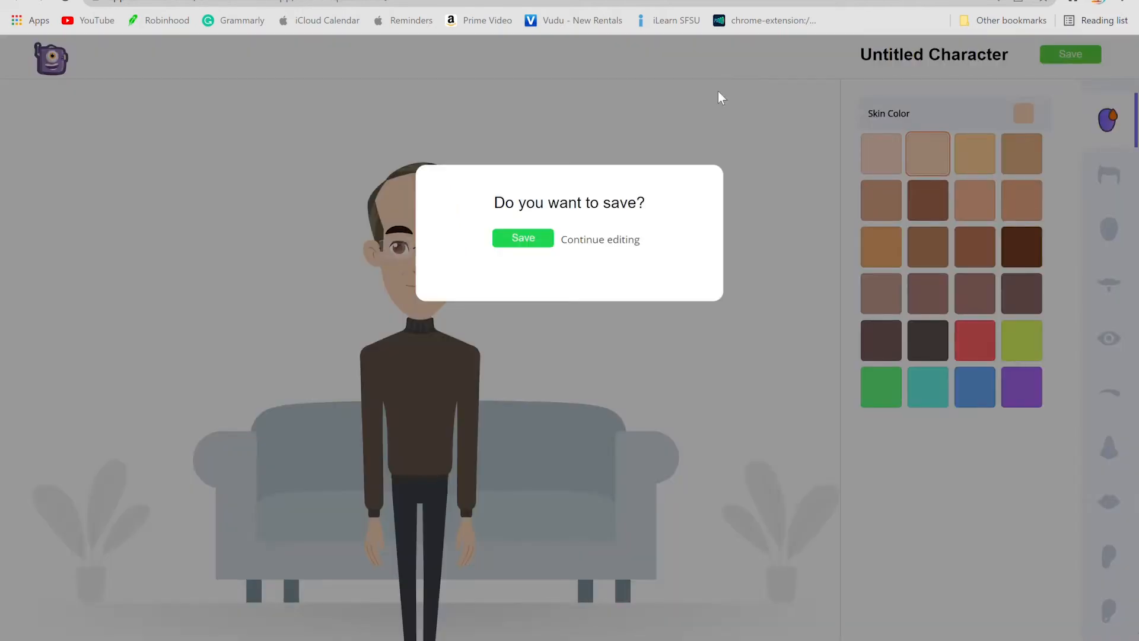
{"action": "left_click", "coordinate": [545, 243]}
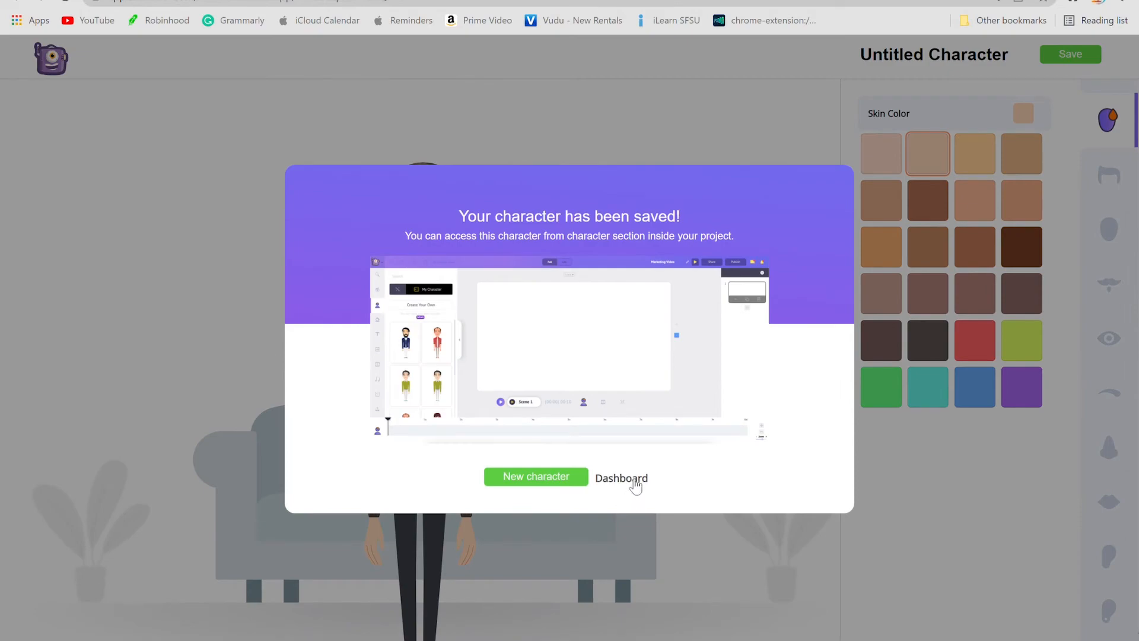
{"action": "left_click", "coordinate": [634, 480]}
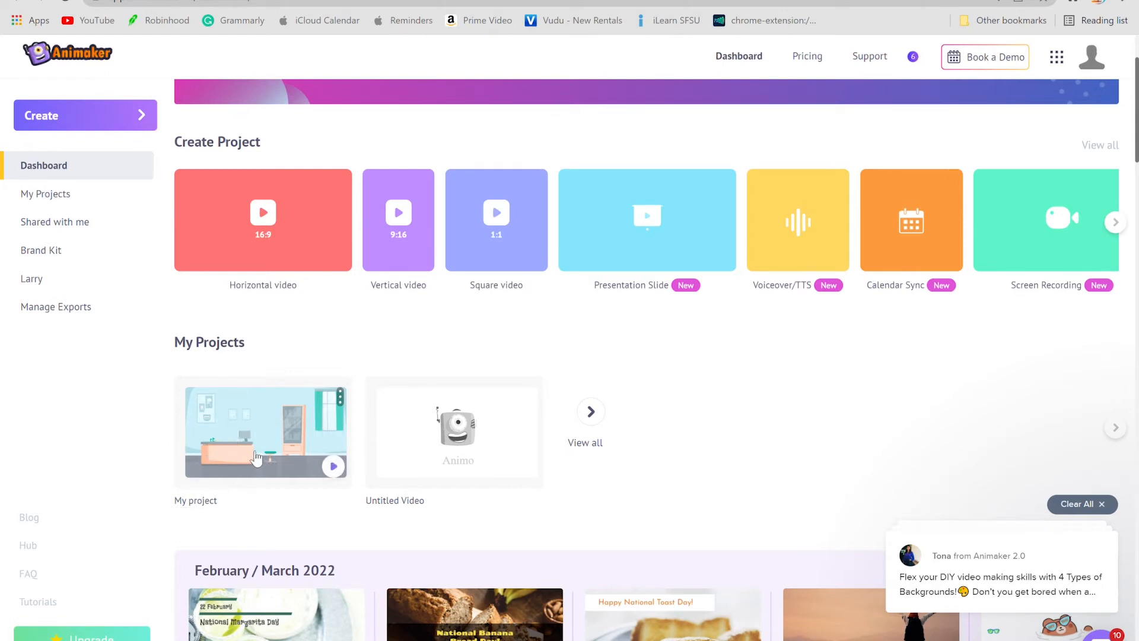
Step: Open the existing project with the healthcare office background and add the saved turtleneck character to the scene
{"action": "left_click", "coordinate": [254, 454]}
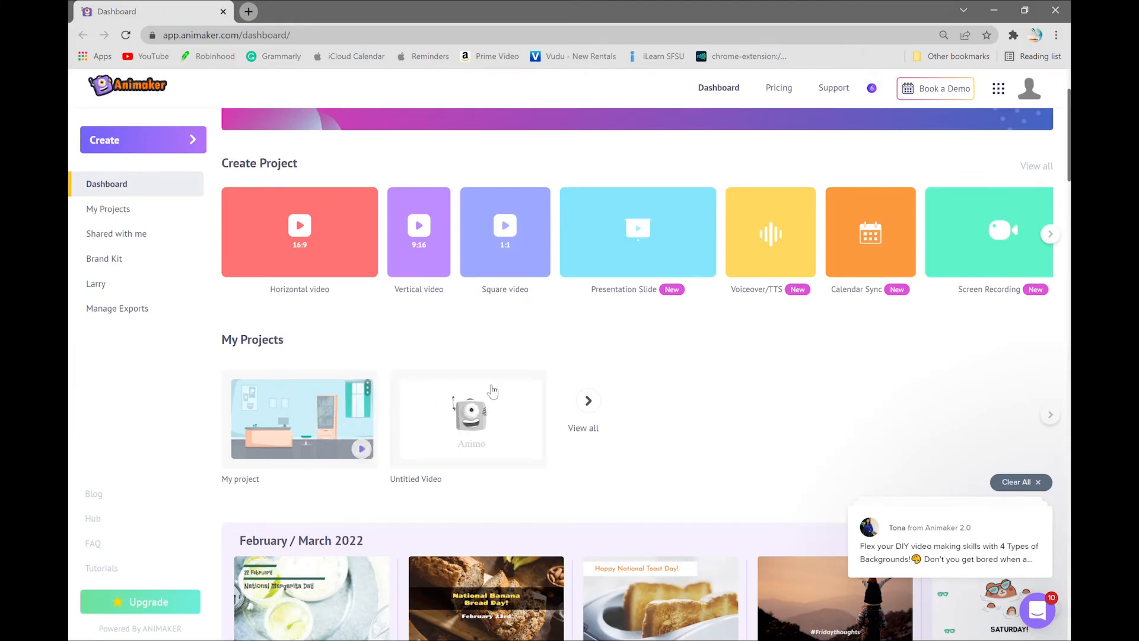
{"action": "left_click", "coordinate": [282, 436]}
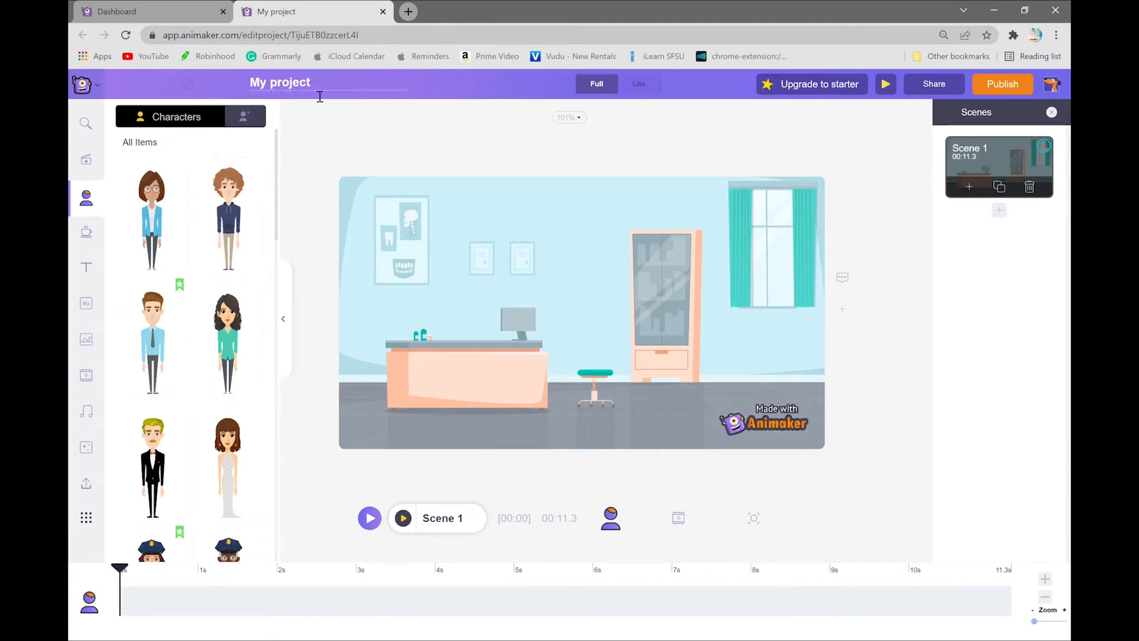
{"action": "left_click", "coordinate": [257, 126]}
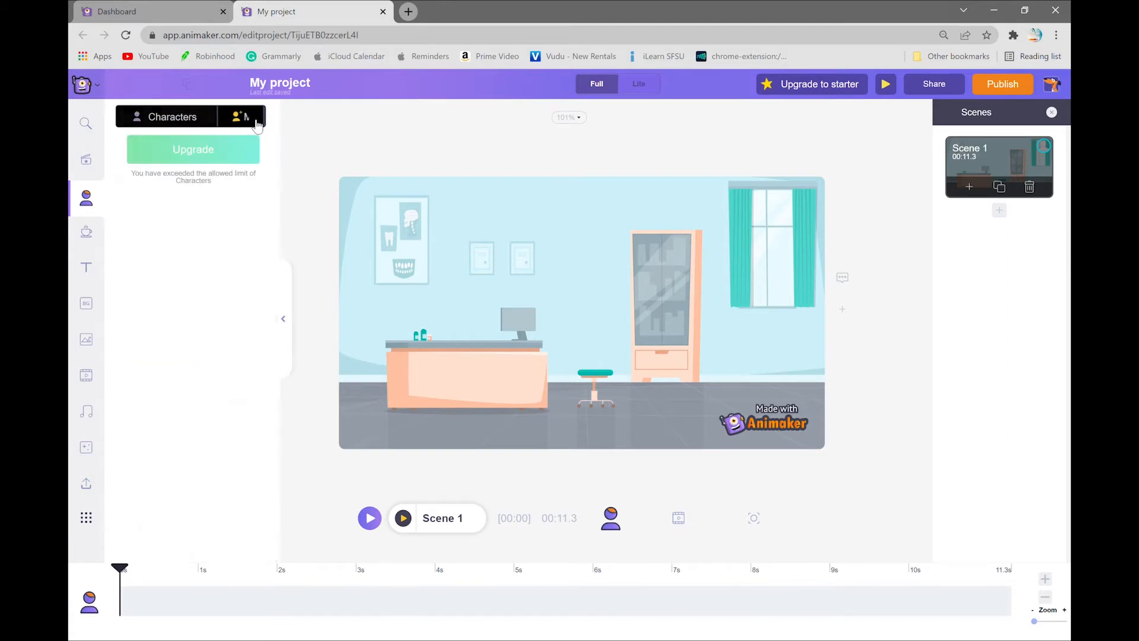
{"action": "left_click", "coordinate": [240, 237]}
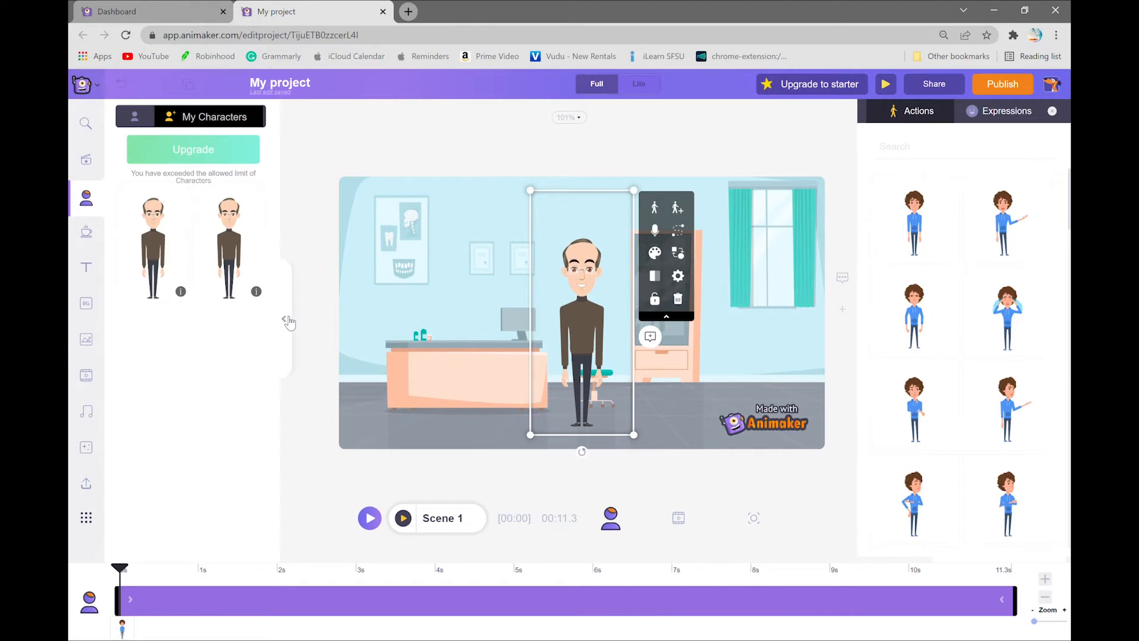
Step: Search the character's actions for "walking" and apply the Walking Happy action
{"action": "left_click", "coordinate": [288, 322]}
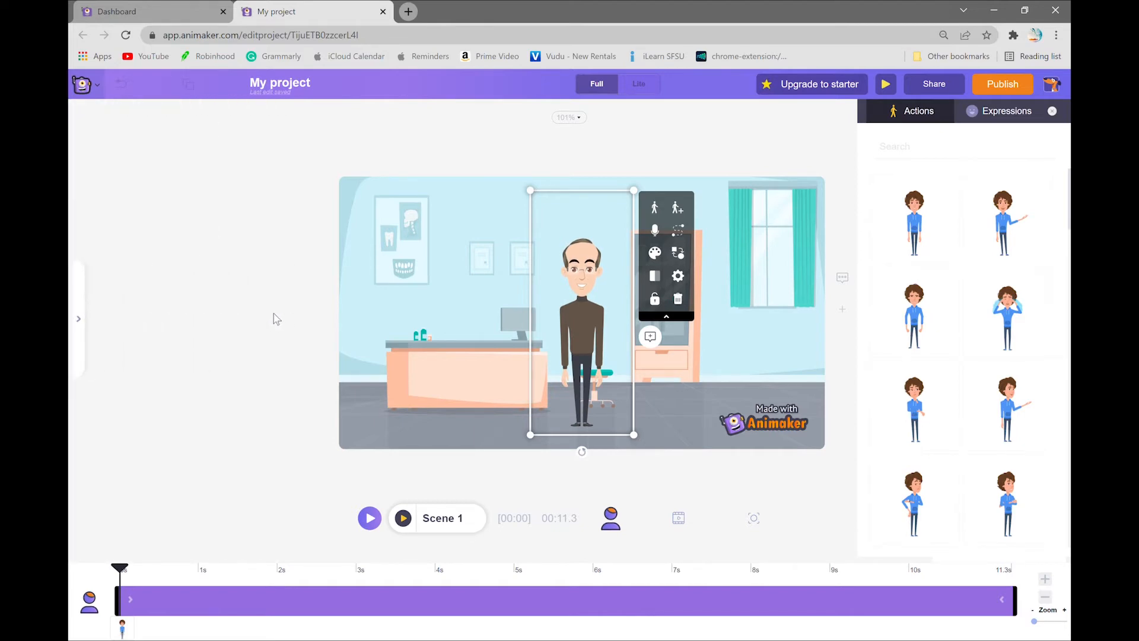
{"action": "left_click", "coordinate": [904, 147]}
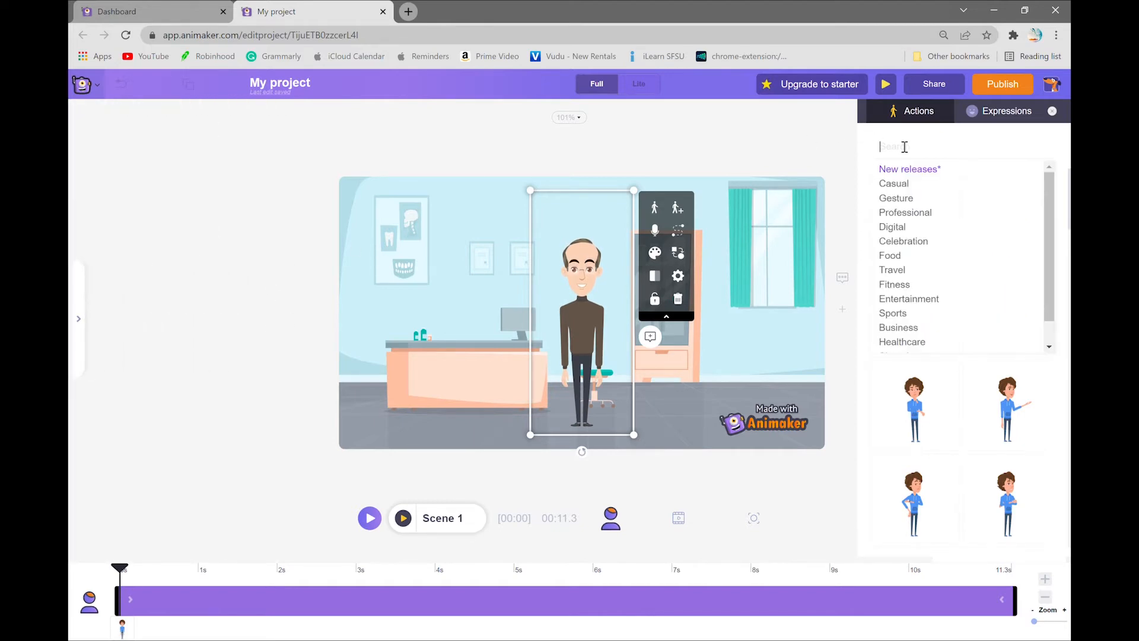
{"action": "type", "text": "wal"}
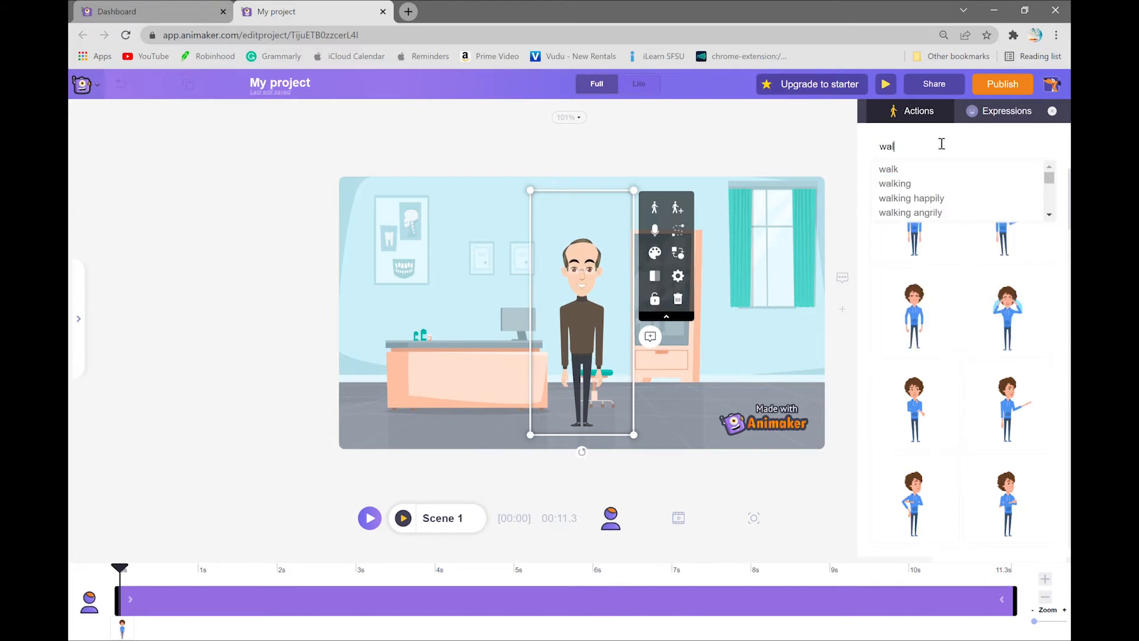
{"action": "type", "text": "king"}
{"action": "key", "text": "Return"}
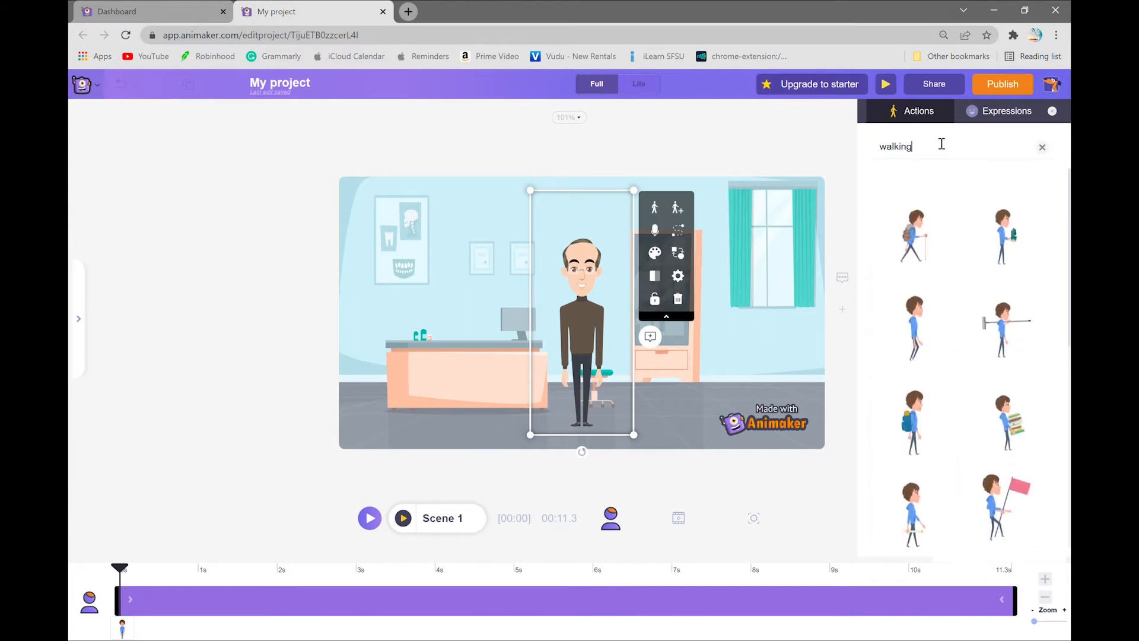
{"action": "left_click", "coordinate": [940, 330]}
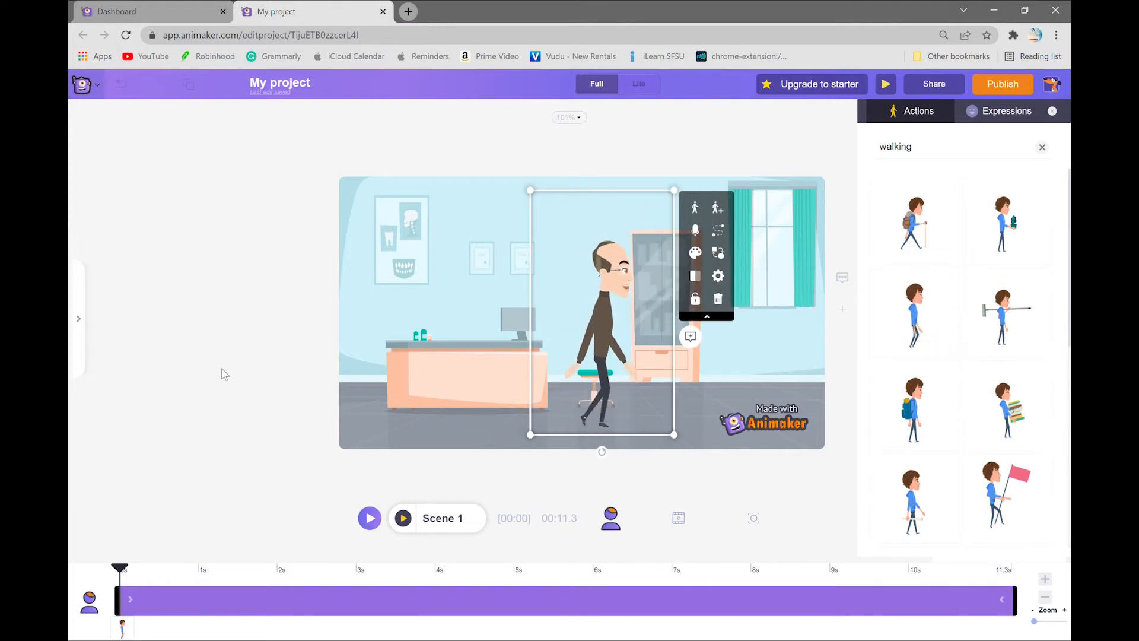
Step: Move the walking character just outside the left edge of the scene and enlarge it slightly
{"action": "left_click", "coordinate": [237, 386]}
{"action": "left_click", "coordinate": [624, 376]}
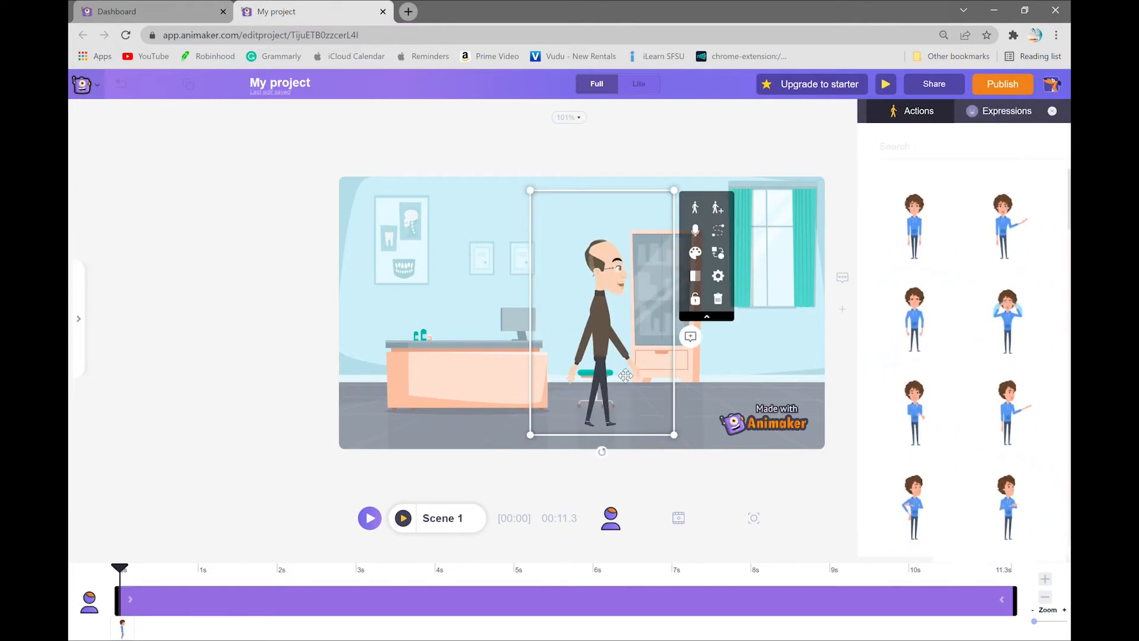
{"action": "left_click_drag", "start_coordinate": [624, 377], "coordinate": [310, 401]}
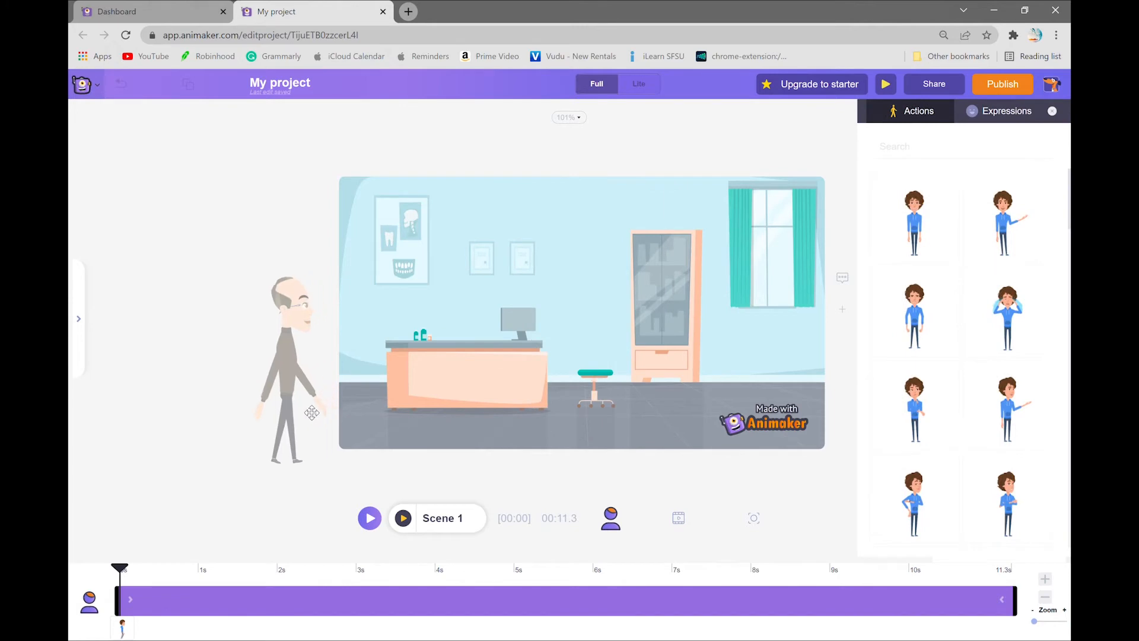
{"action": "left_click_drag", "start_coordinate": [218, 473], "coordinate": [265, 443]}
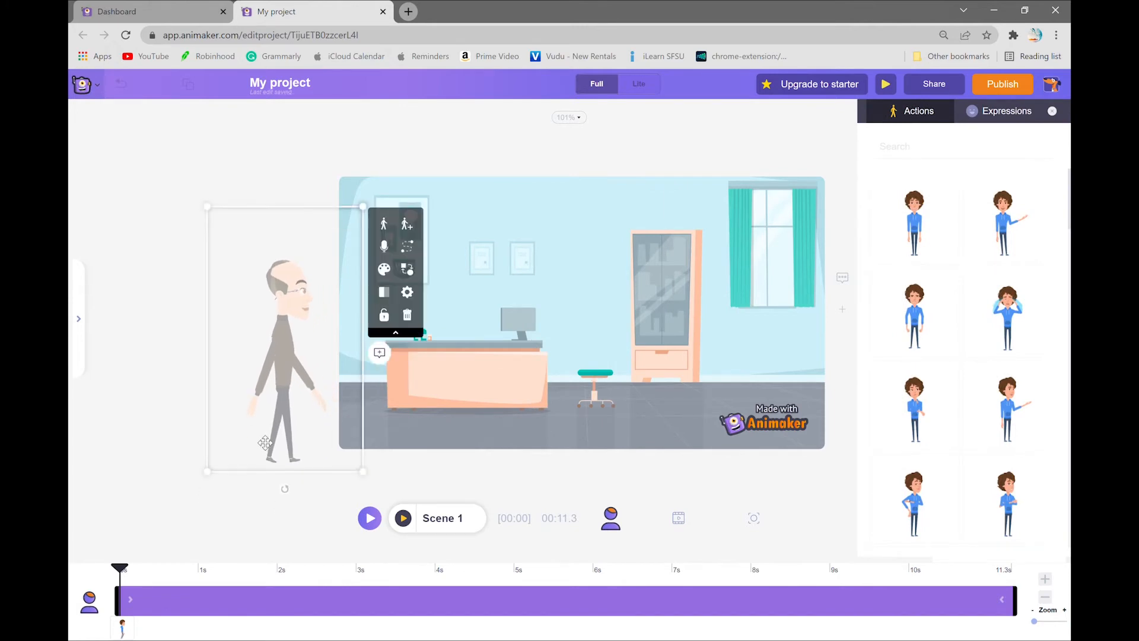
Step: Start an action sequence for the character and place its second action near the stool in the office
{"action": "left_click", "coordinate": [412, 228]}
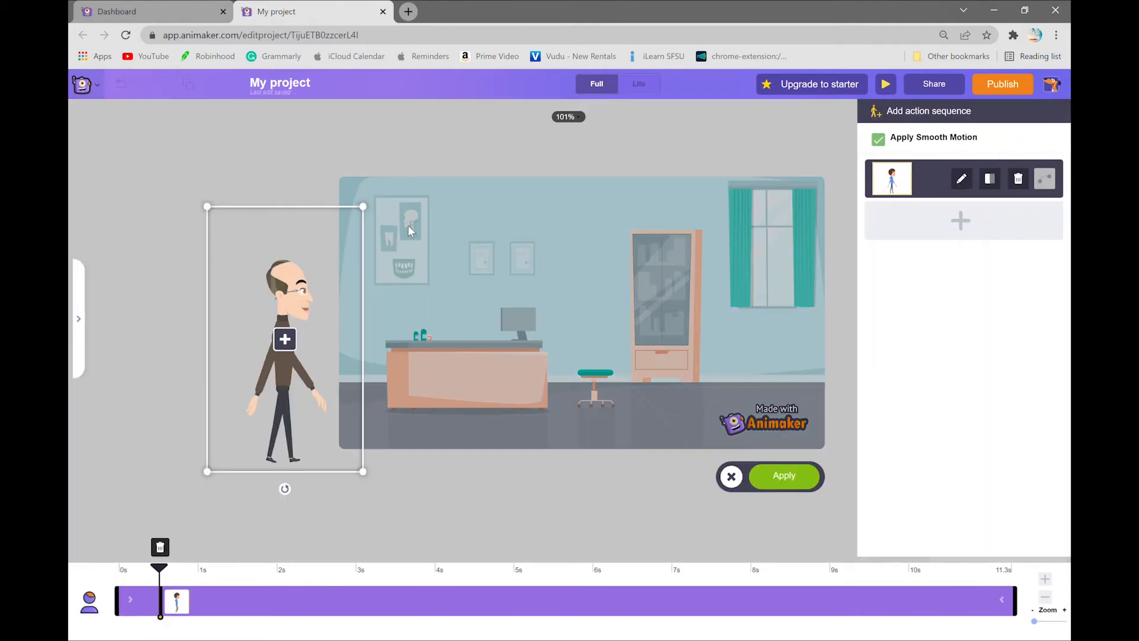
{"action": "left_click", "coordinate": [285, 341]}
{"action": "left_click_drag", "start_coordinate": [328, 315], "coordinate": [620, 314]}
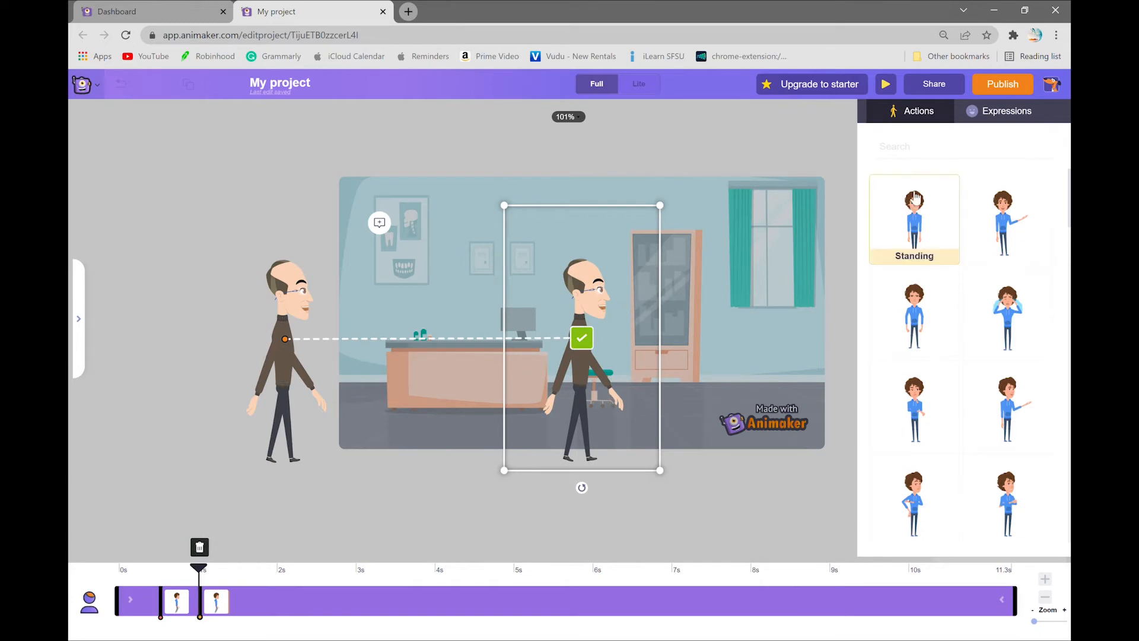
Step: Search the actions for "wave" and set the second action to Waving And Saying Hi
{"action": "left_click", "coordinate": [943, 153]}
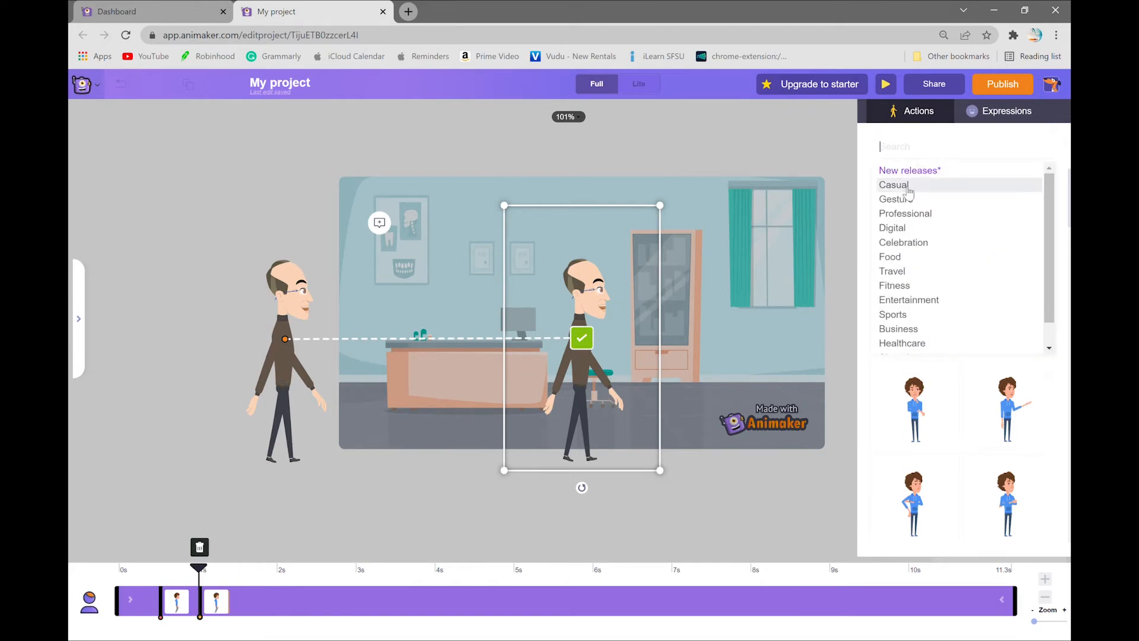
{"action": "type", "text": "wave"}
{"action": "key", "text": "Return"}
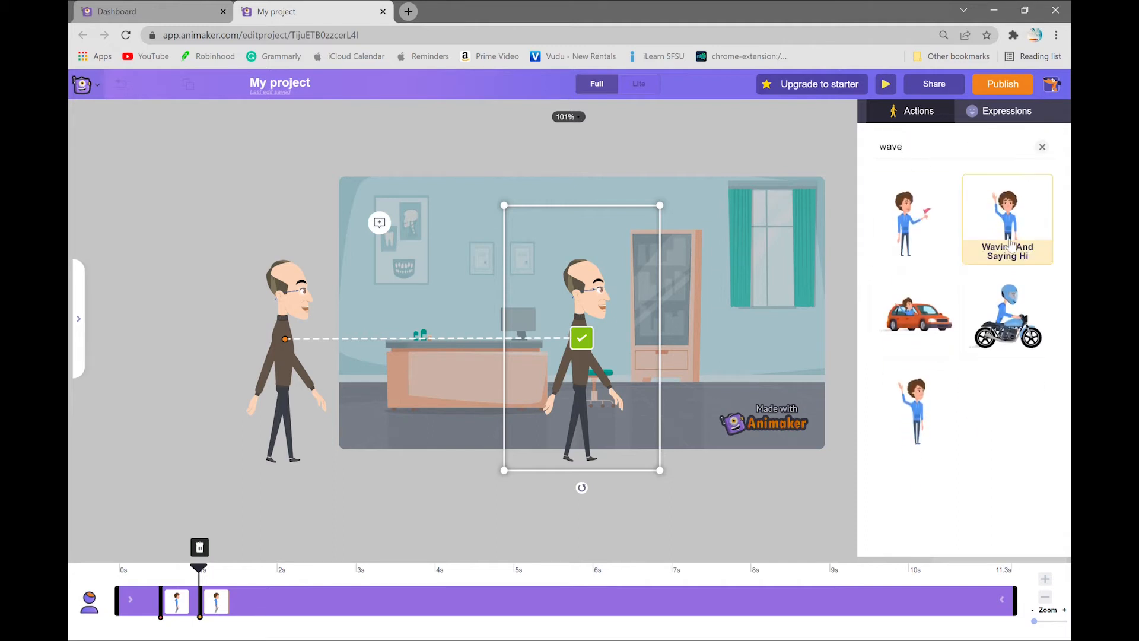
{"action": "left_click", "coordinate": [1025, 248]}
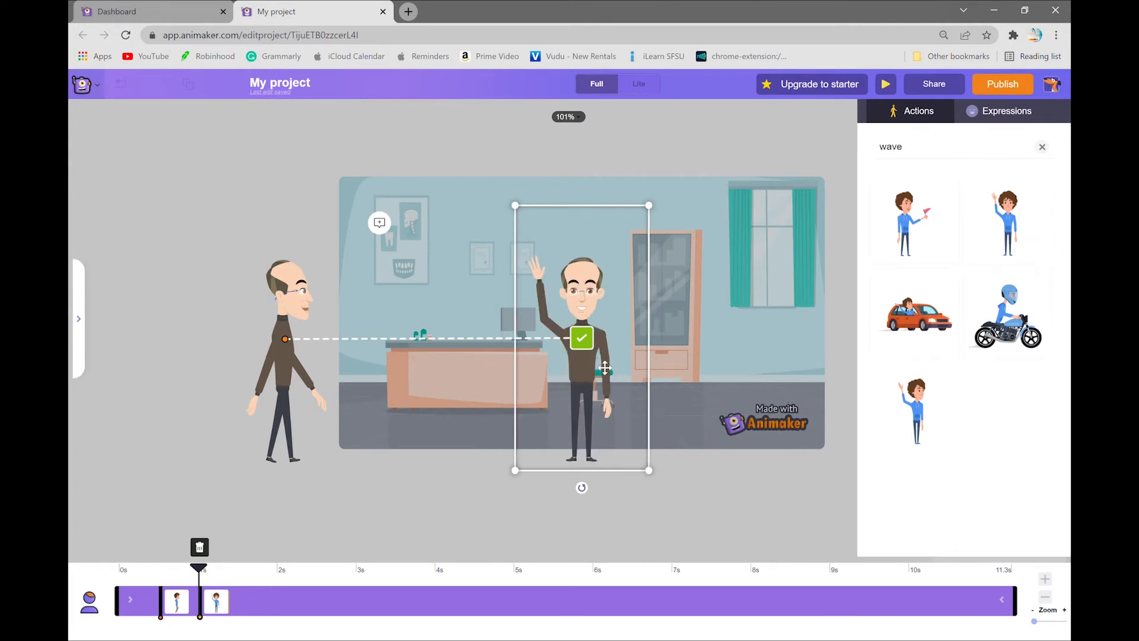
{"action": "left_click", "coordinate": [582, 339]}
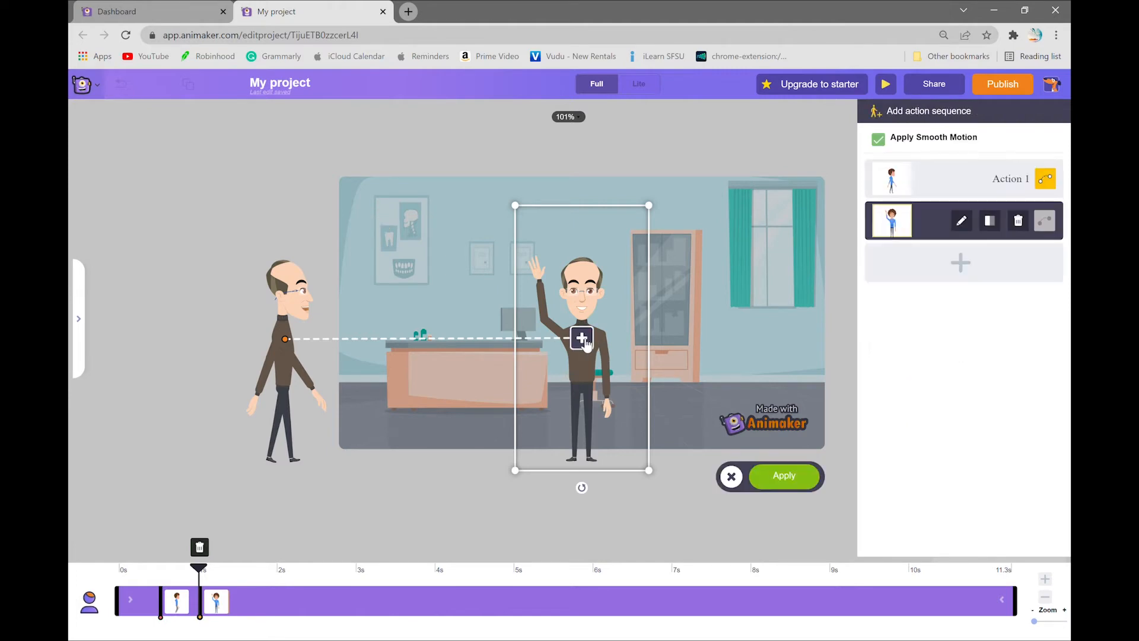
Step: Add a third action at the same spot, search for "folding arms" and choose Standing Folded Arms
{"action": "left_click", "coordinate": [582, 338]}
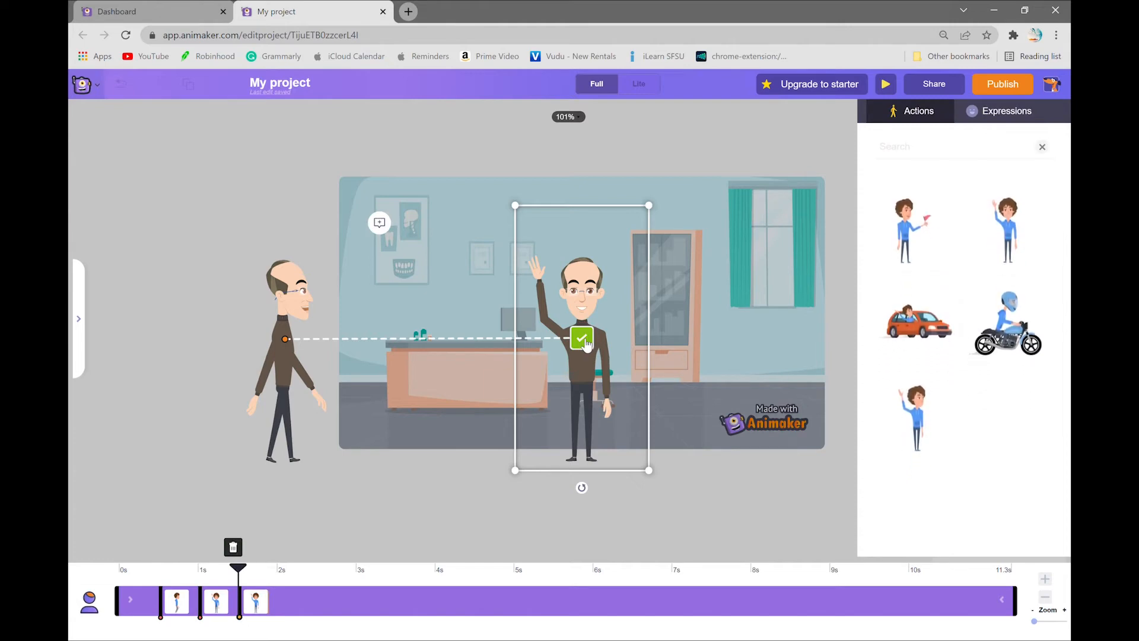
{"action": "left_click", "coordinate": [930, 149]}
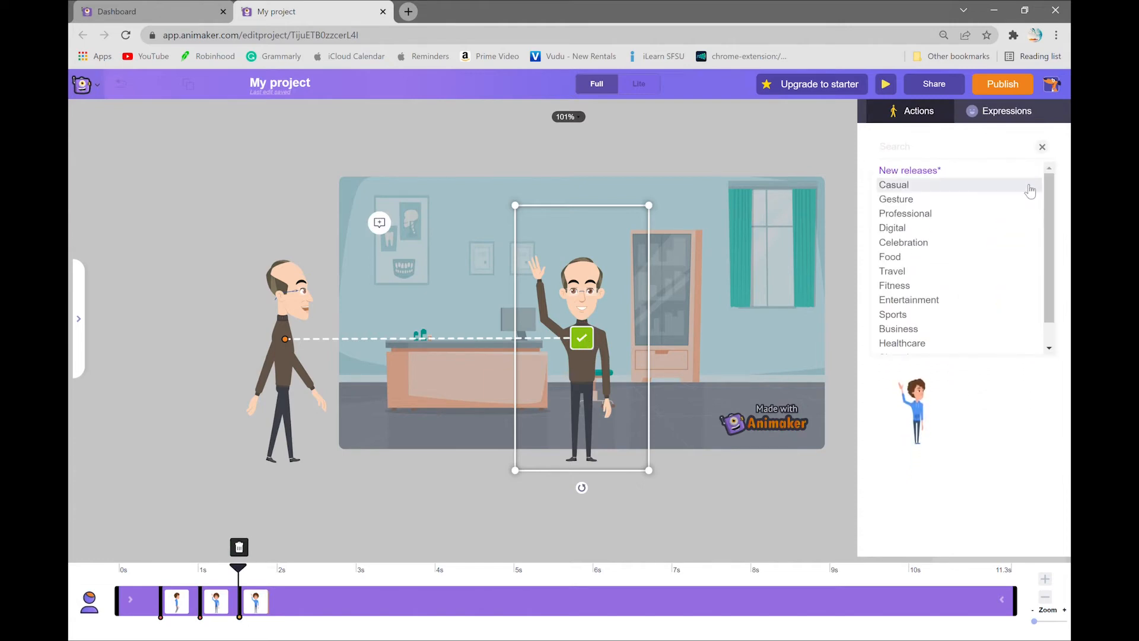
{"action": "type", "text": "foldin"}
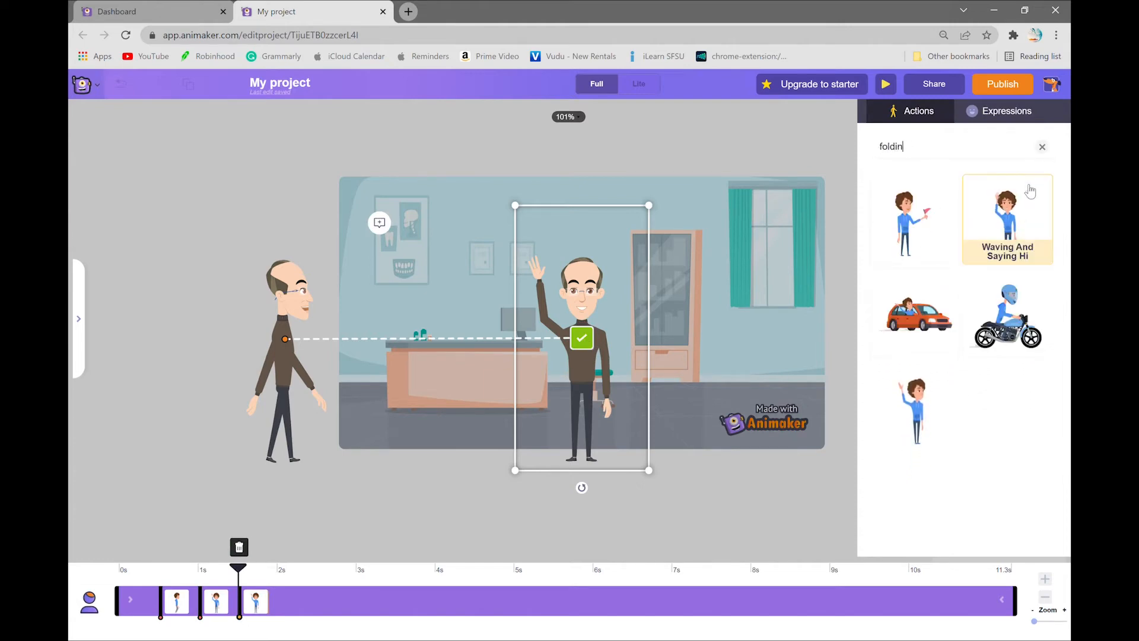
{"action": "type", "text": "g arms"}
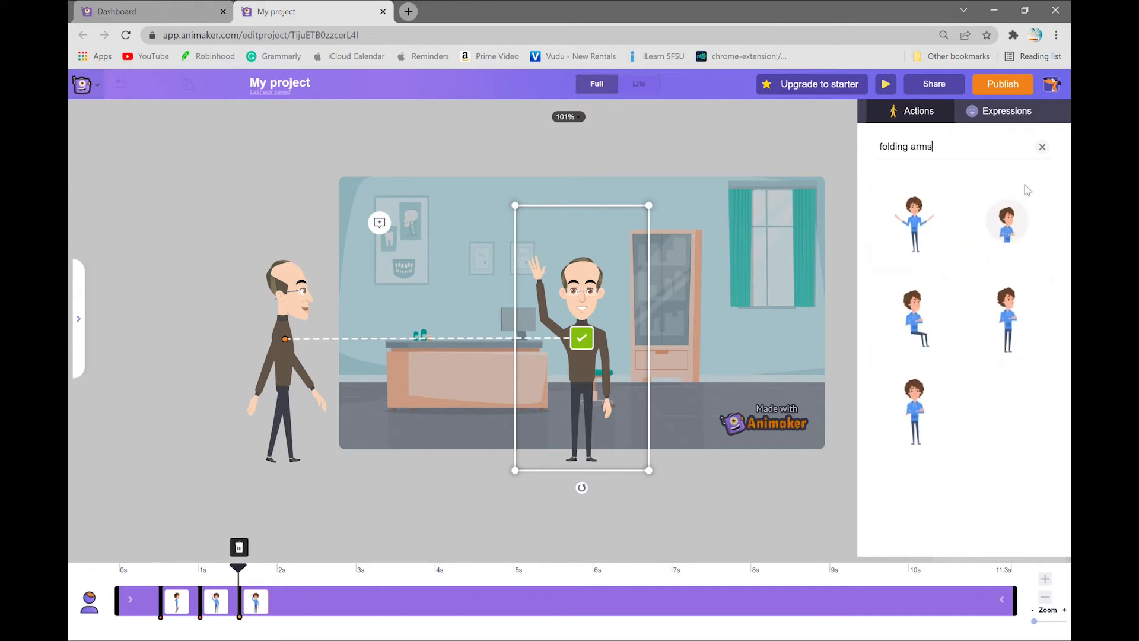
{"action": "left_click", "coordinate": [901, 423]}
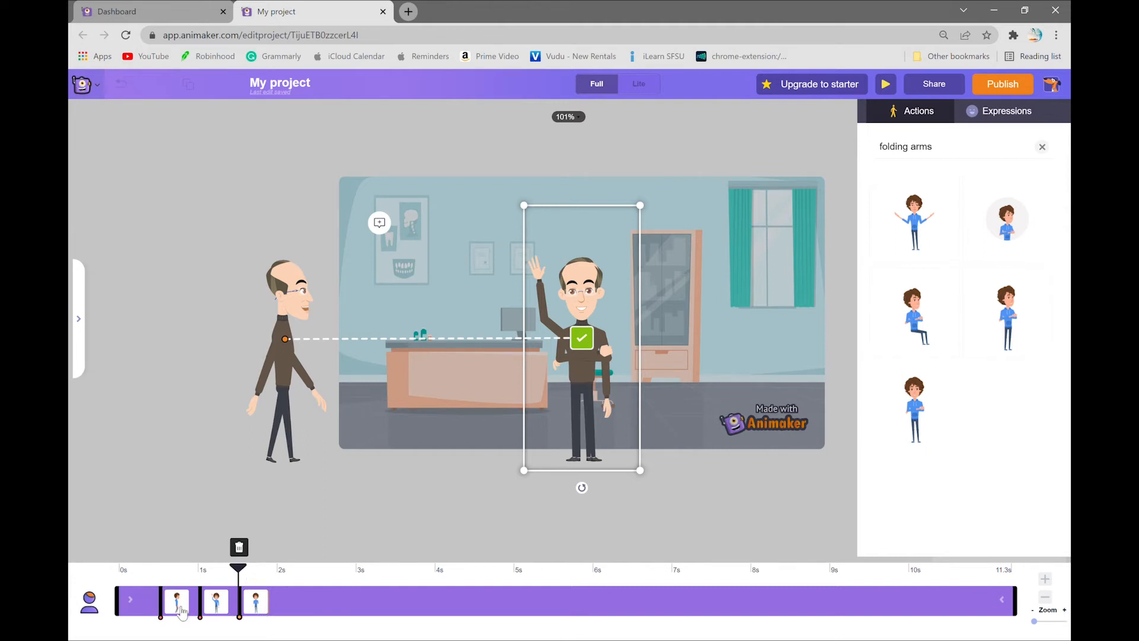
Step: Retime the sequence so walking starts near 0 s, waving at 3 s and folded arms at 6 s, and apply it
{"action": "left_click_drag", "start_coordinate": [268, 615], "coordinate": [595, 611]}
{"action": "left_click_drag", "start_coordinate": [181, 606], "coordinate": [149, 613]}
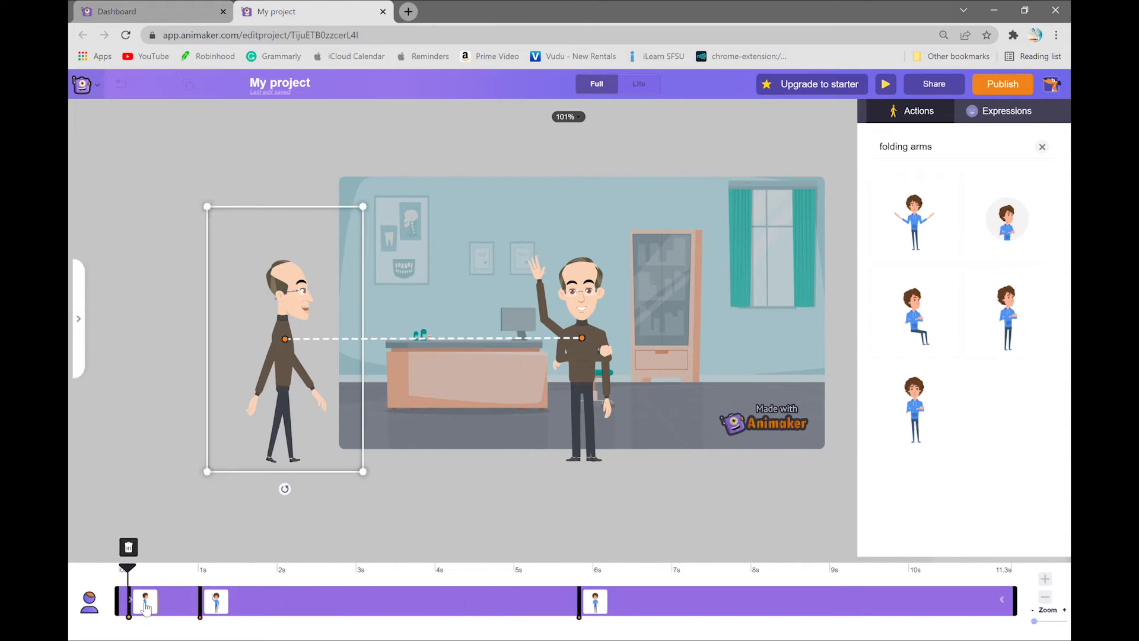
{"action": "left_click", "coordinate": [220, 607]}
{"action": "left_click_drag", "start_coordinate": [223, 609], "coordinate": [378, 605]}
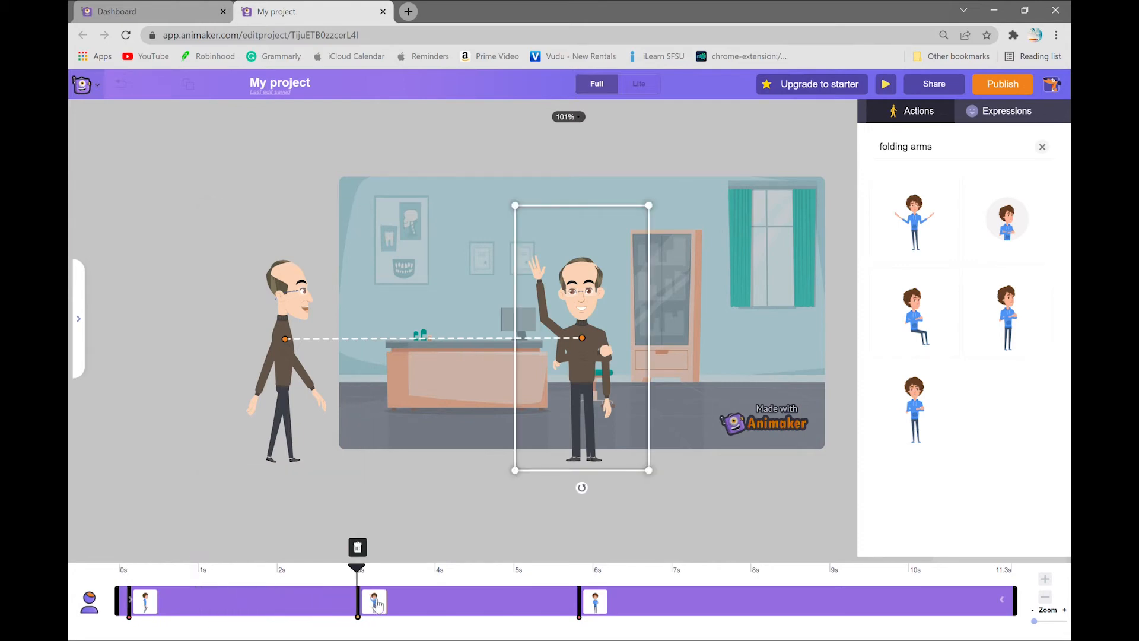
{"action": "left_click_drag", "start_coordinate": [599, 608], "coordinate": [614, 611]}
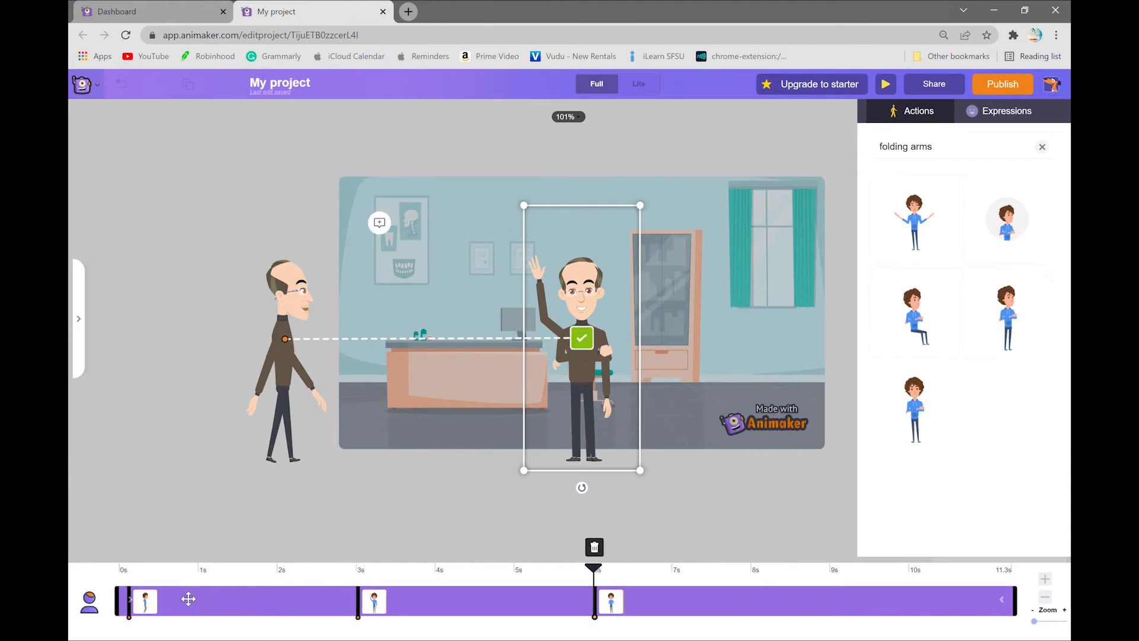
{"action": "left_click", "coordinate": [582, 339]}
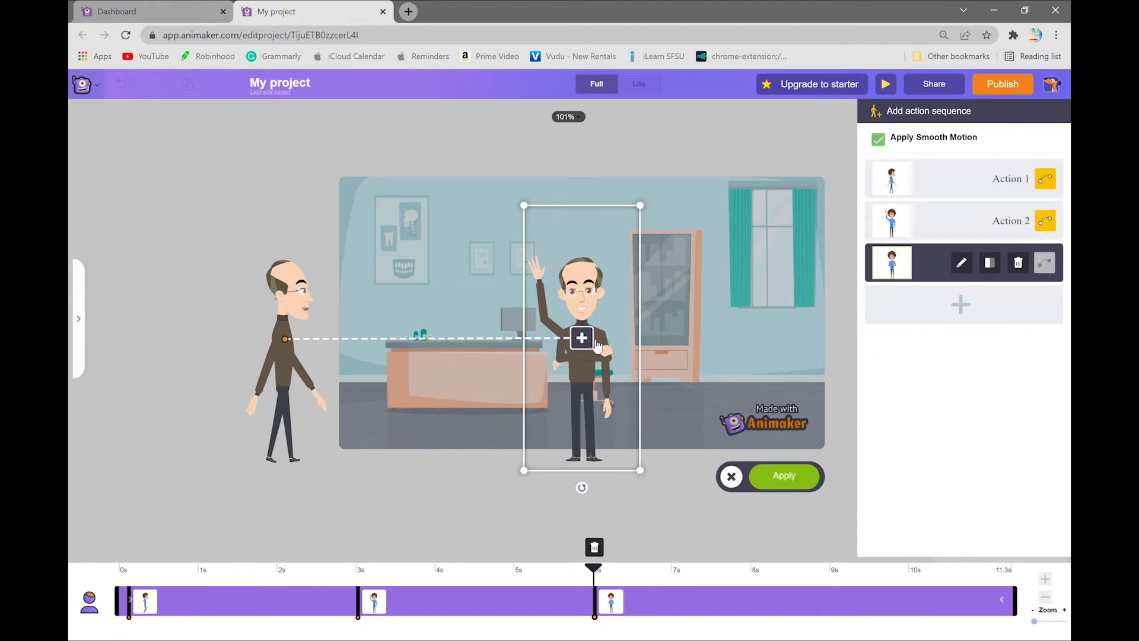
{"action": "left_click", "coordinate": [787, 478]}
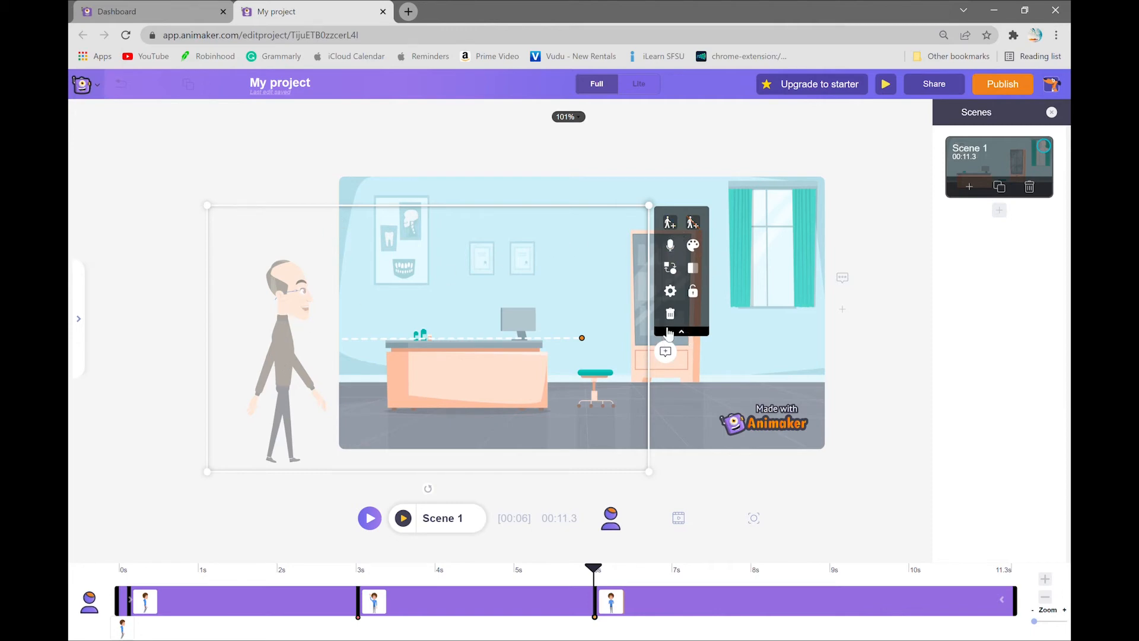
Step: Record a short microphone voice-over for the character and apply the recording to the scene
{"action": "left_click", "coordinate": [677, 251]}
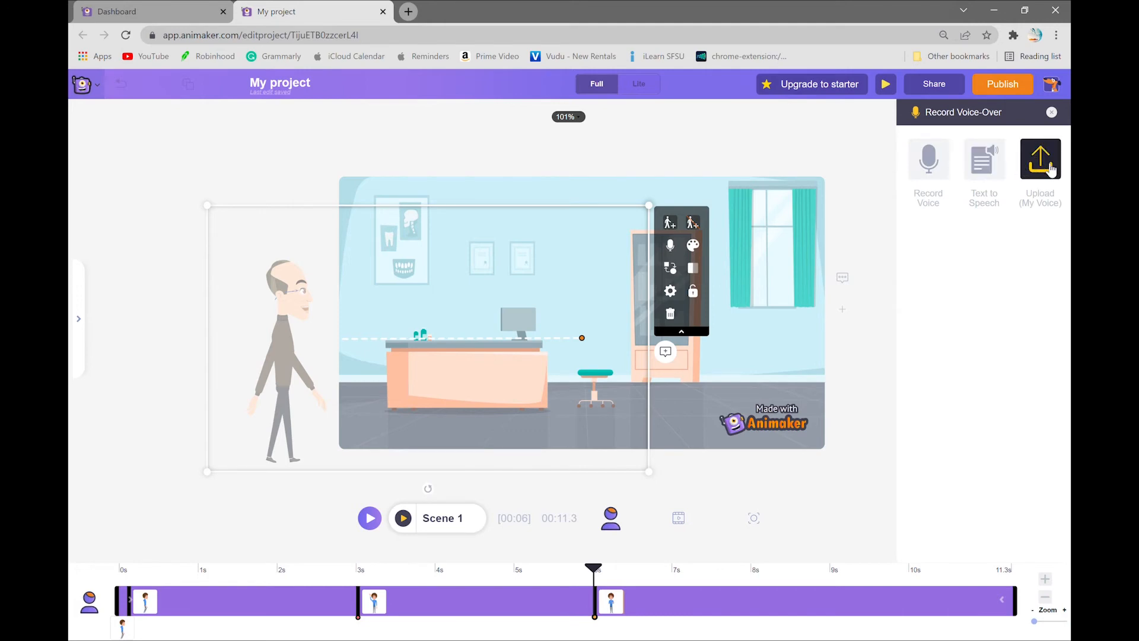
{"action": "left_click", "coordinate": [929, 160]}
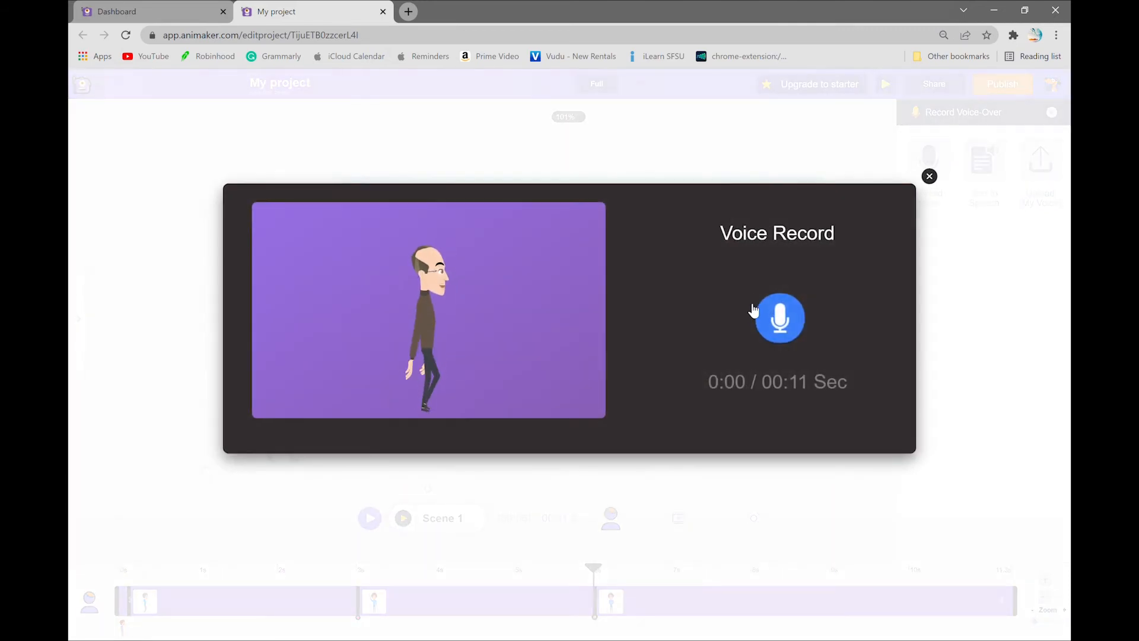
{"action": "left_click", "coordinate": [779, 317]}
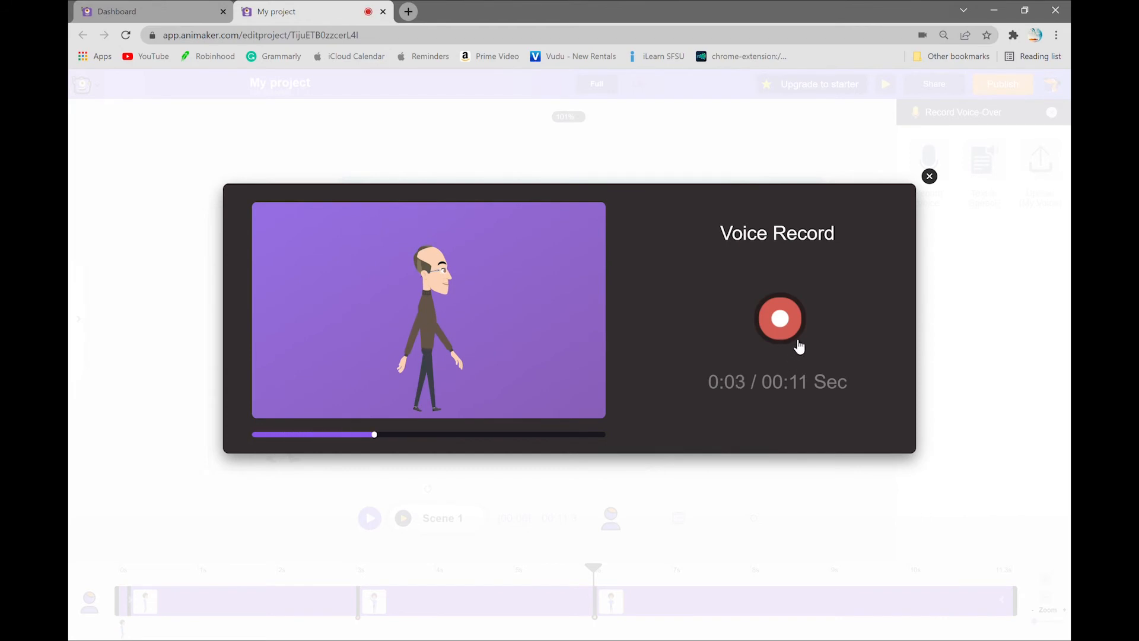
{"action": "left_click", "coordinate": [798, 335]}
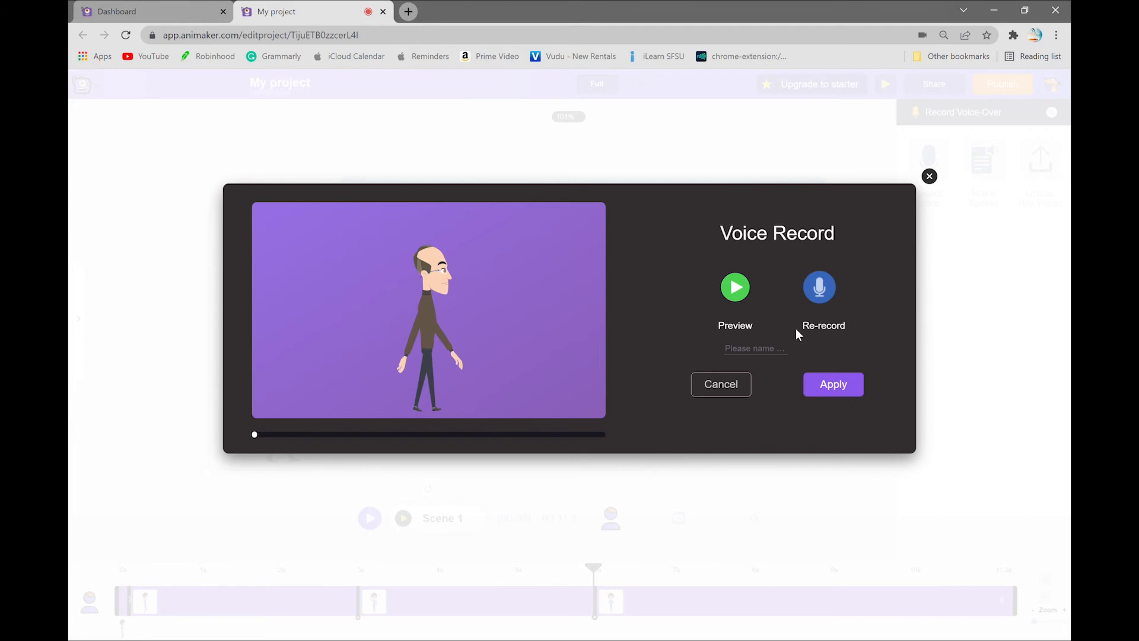
{"action": "left_click", "coordinate": [833, 386]}
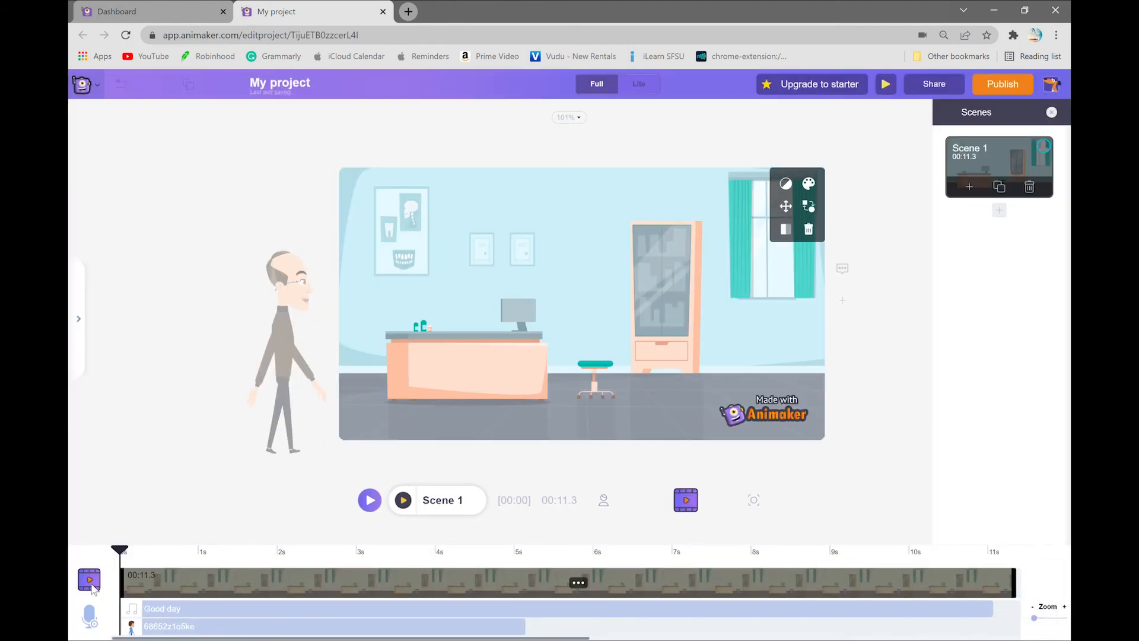
Step: Delete the Good day music track and move the recorded voice-over so it starts at about 6 s
{"action": "left_click", "coordinate": [187, 621]}
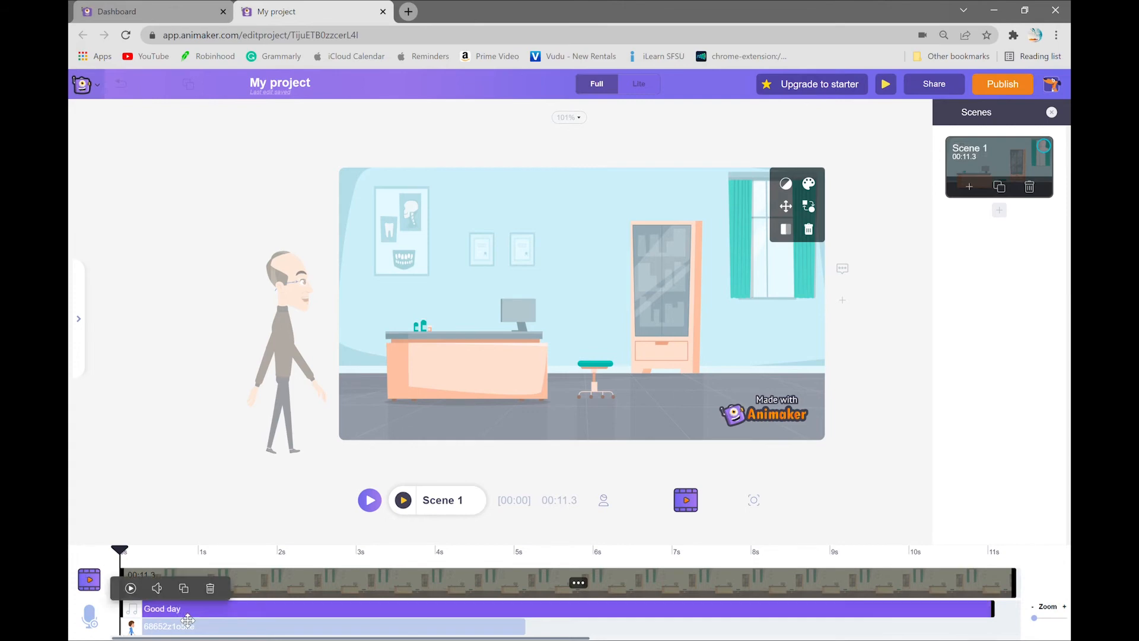
{"action": "left_click", "coordinate": [184, 584]}
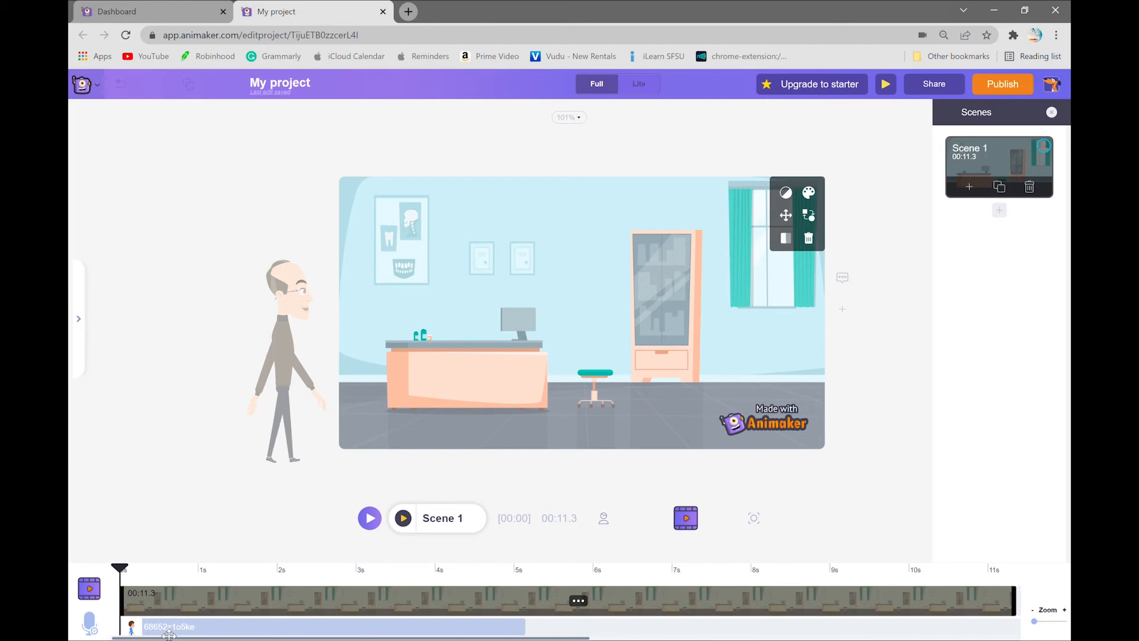
{"action": "left_click_drag", "start_coordinate": [169, 635], "coordinate": [645, 637]}
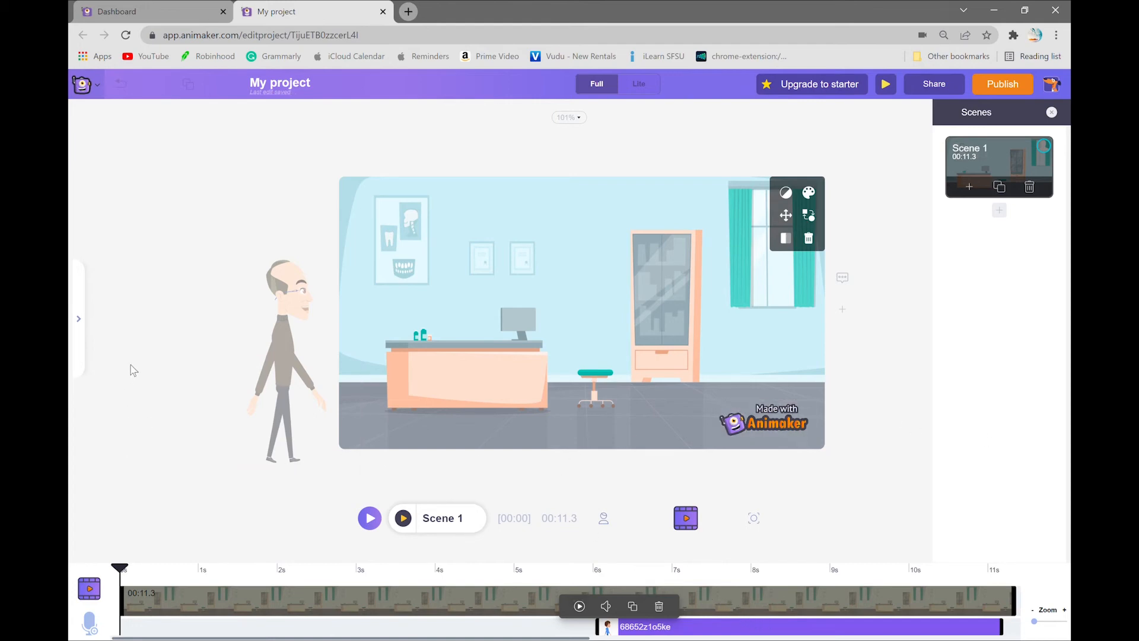
Step: Add the Ambient music track Good day to the scene from the music library
{"action": "left_click", "coordinate": [80, 324]}
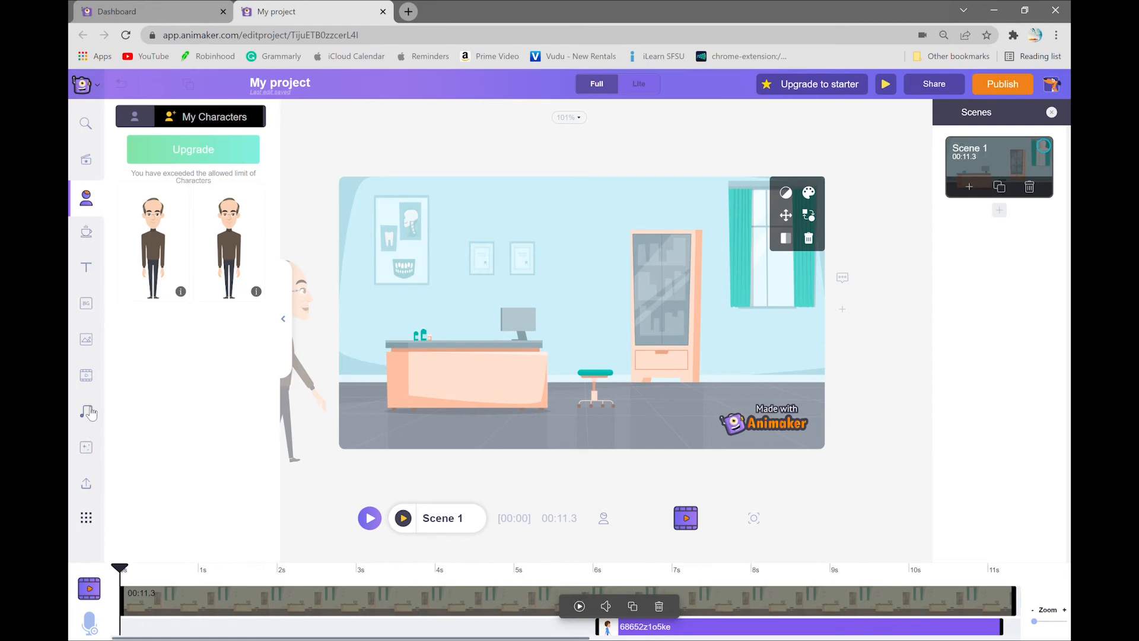
{"action": "left_click", "coordinate": [87, 412]}
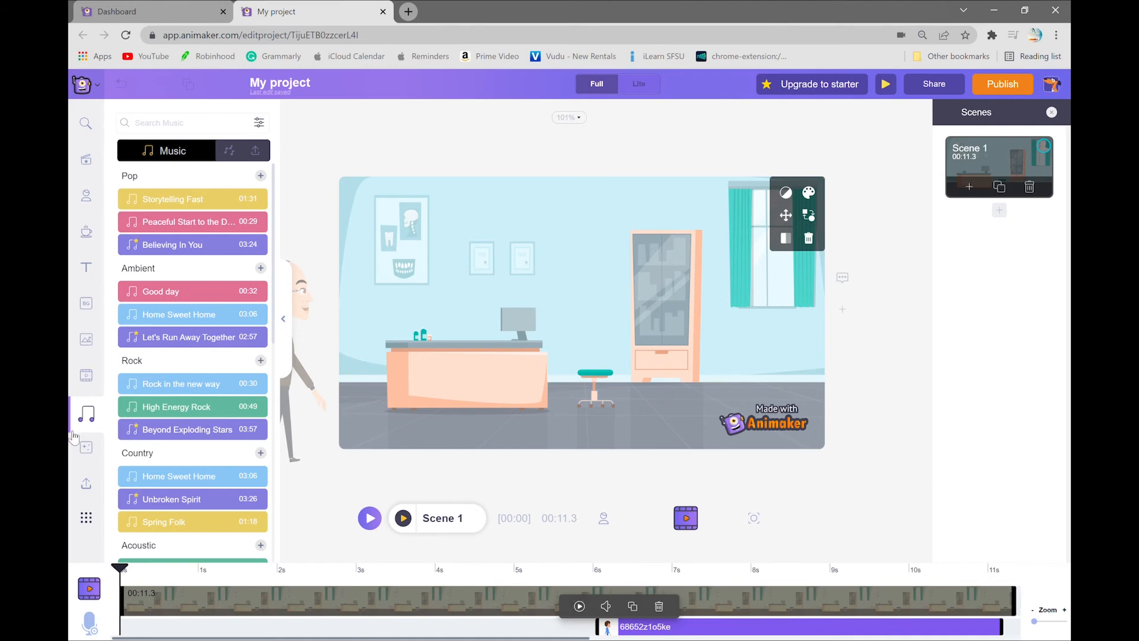
{"action": "left_click", "coordinate": [163, 295]}
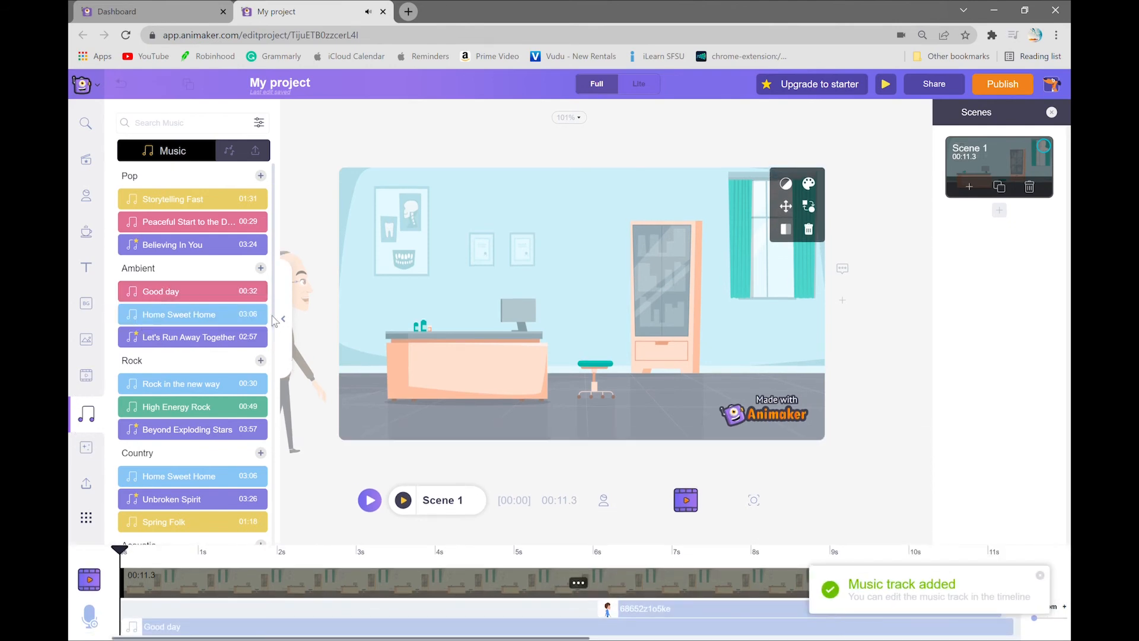
{"action": "left_click", "coordinate": [288, 323]}
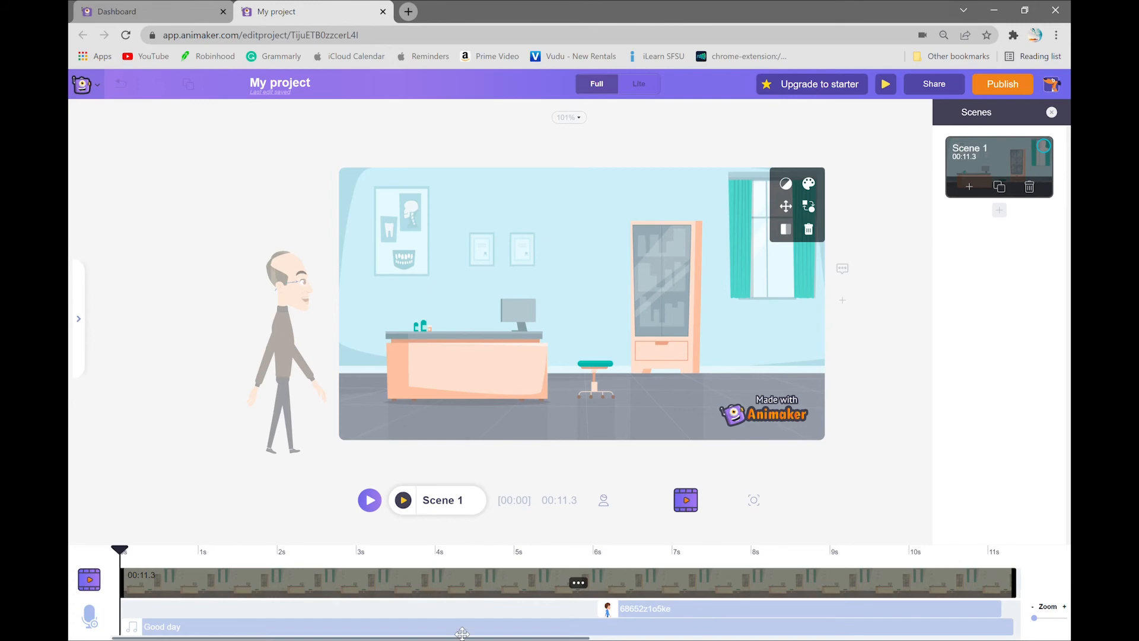
Step: Lower the volume of the Good day music track and play Scene 1 to preview it
{"action": "mouse_move", "coordinate": [156, 627]}
{"action": "left_mouse_down"}
{"action": "mouse_move", "coordinate": [213, 629]}
{"action": "mouse_move", "coordinate": [160, 632]}
{"action": "left_mouse_up"}
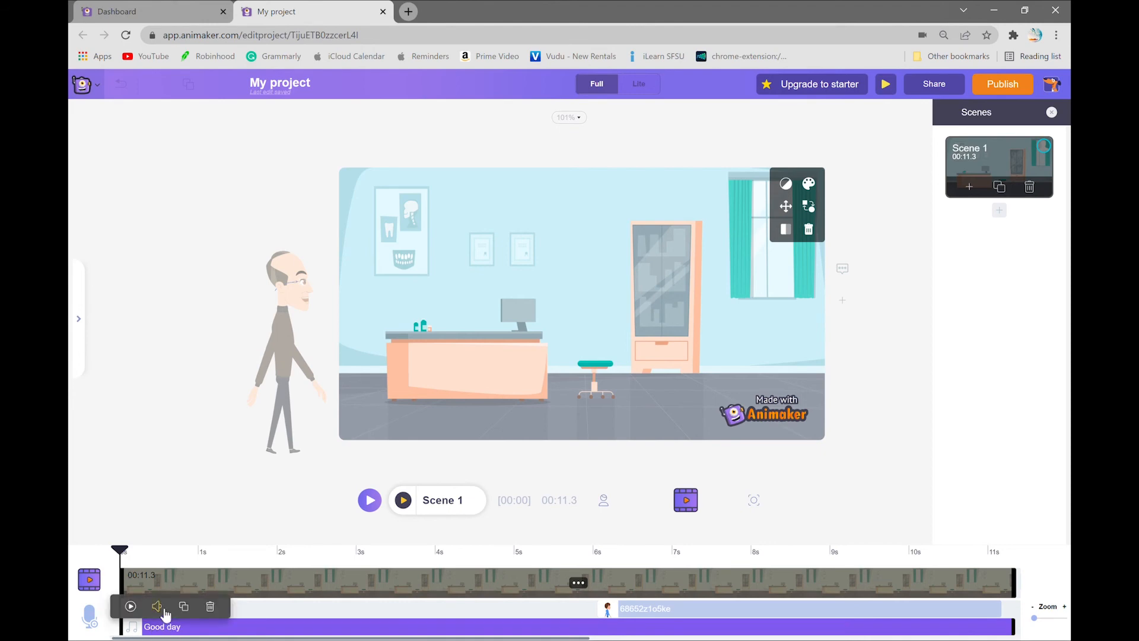
{"action": "left_click", "coordinate": [166, 620]}
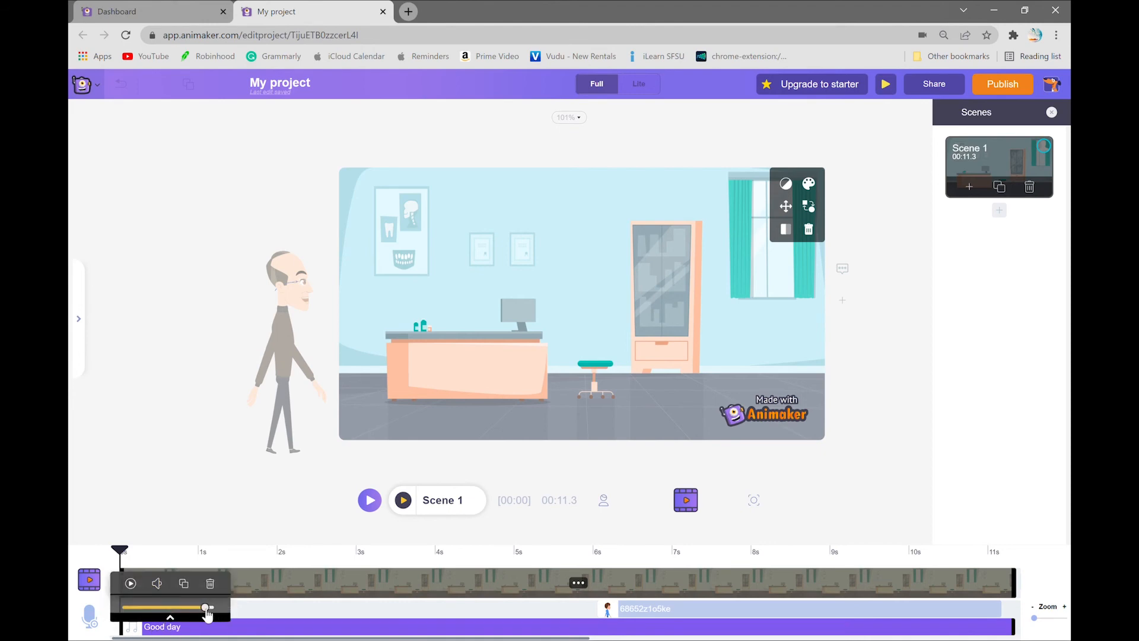
{"action": "left_click_drag", "start_coordinate": [209, 607], "coordinate": [158, 618]}
{"action": "left_click", "coordinate": [182, 535]}
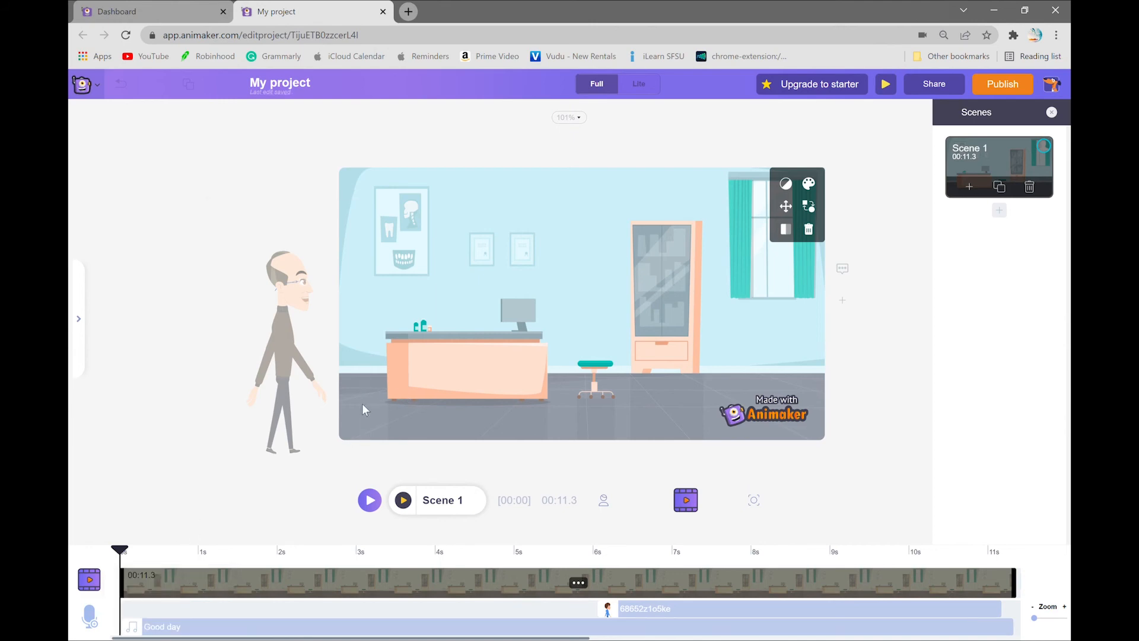
{"action": "left_click", "coordinate": [404, 500]}
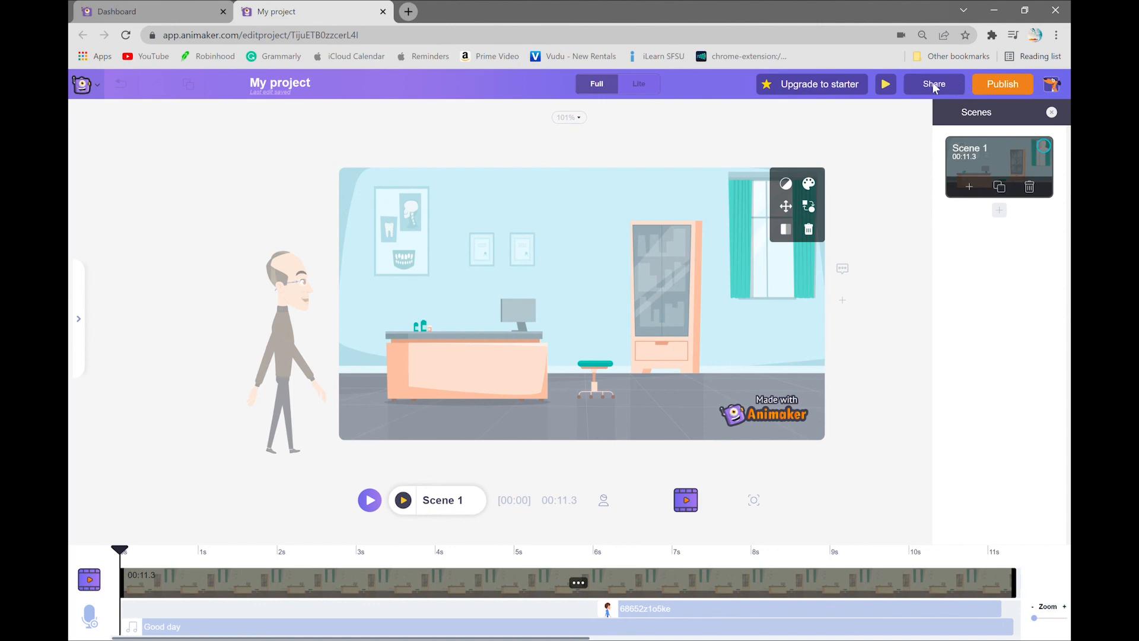
Step: Look through the publishing and download options for the video and switch the editor to Lite mode
{"action": "left_click", "coordinate": [1003, 84]}
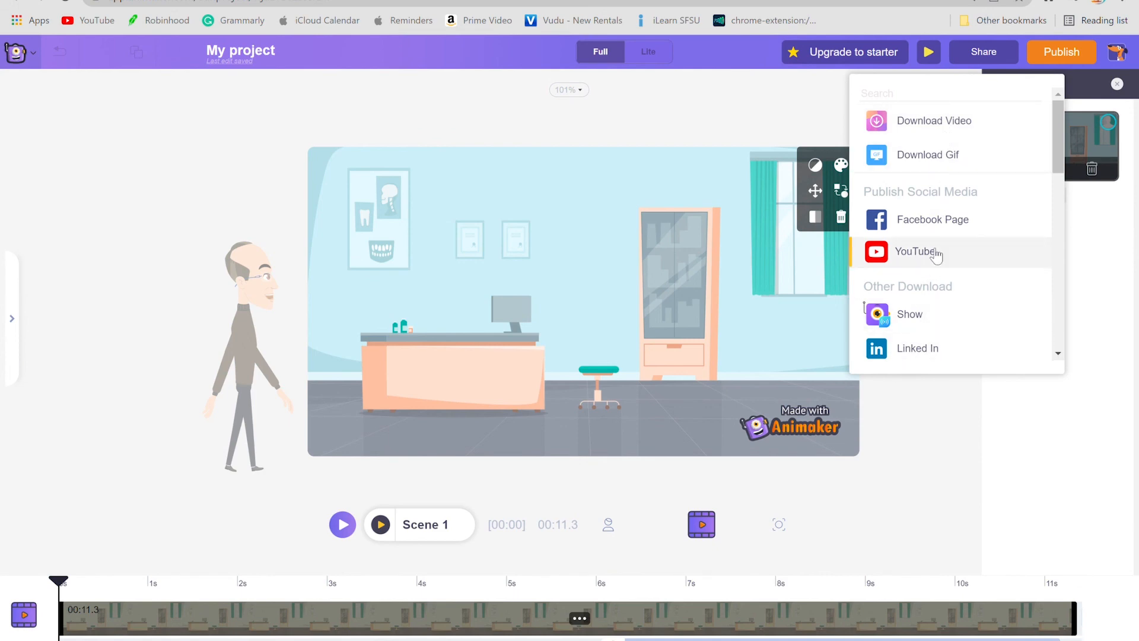
{"action": "scroll", "coordinate": [956, 252], "scroll_direction": "down", "scroll_amount": 3}
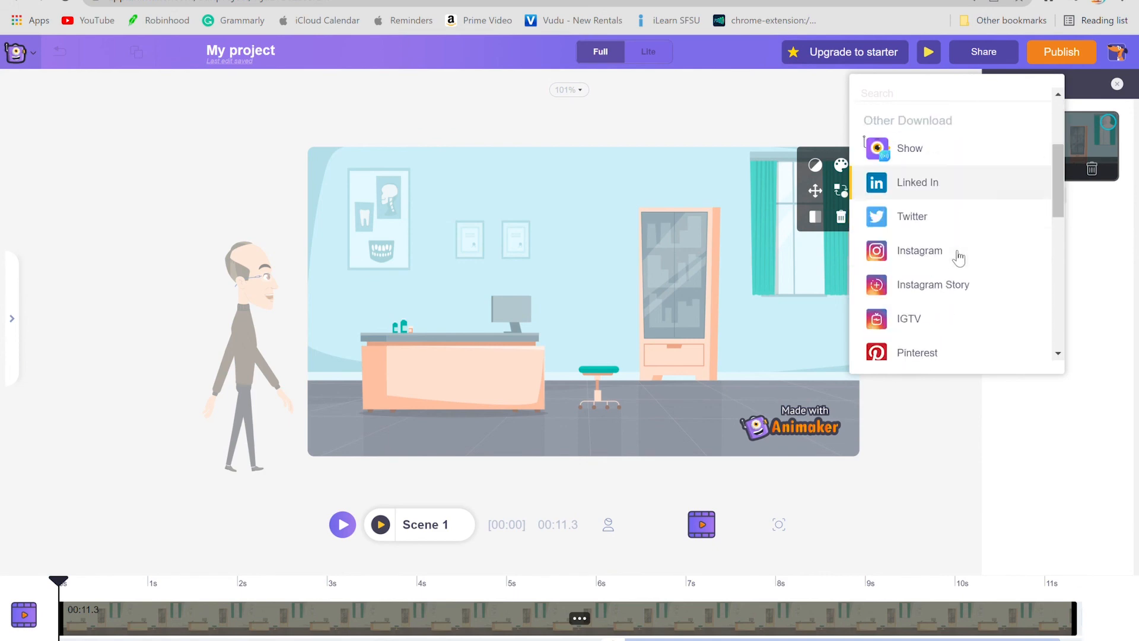
{"action": "scroll", "coordinate": [956, 261], "scroll_direction": "down", "scroll_amount": 3}
{"action": "scroll", "coordinate": [948, 267], "scroll_direction": "up", "scroll_amount": 8}
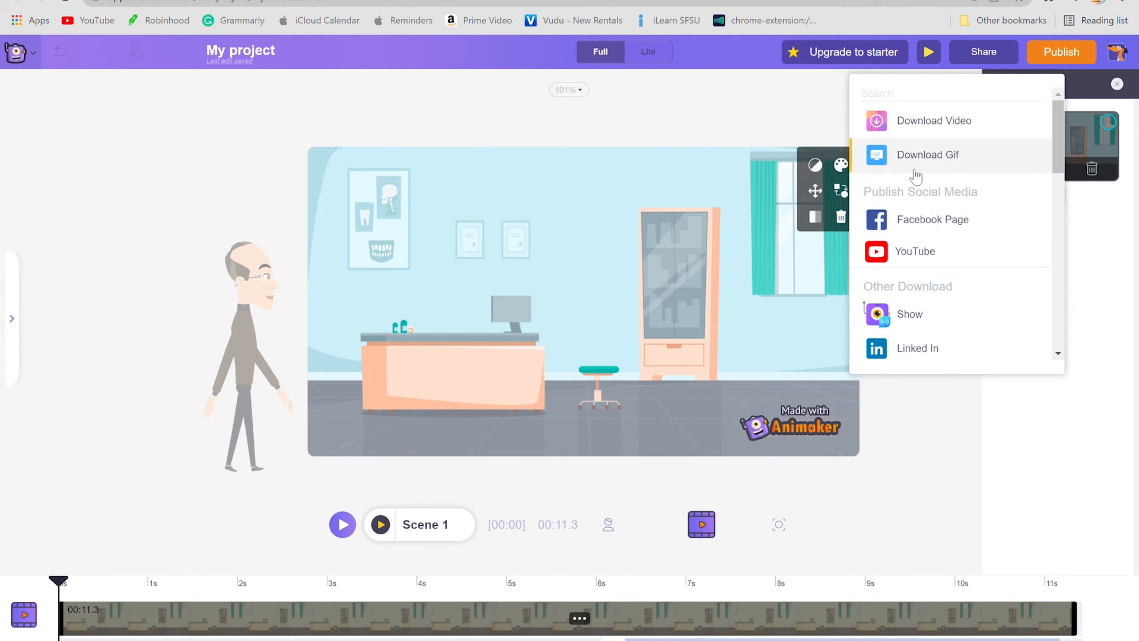
{"action": "left_click", "coordinate": [648, 52]}
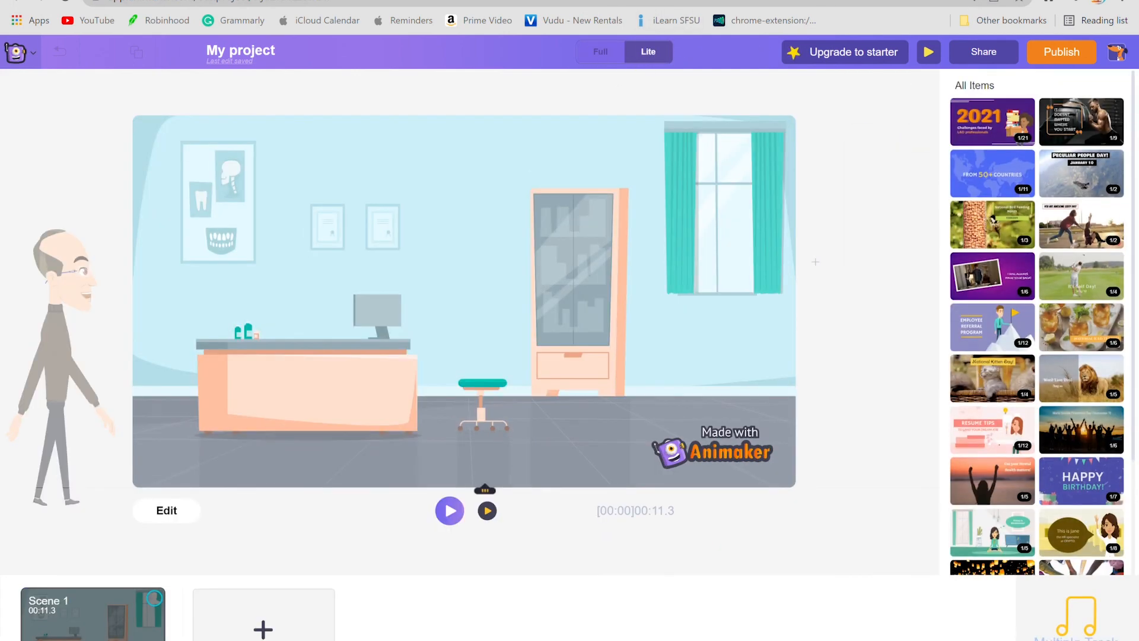